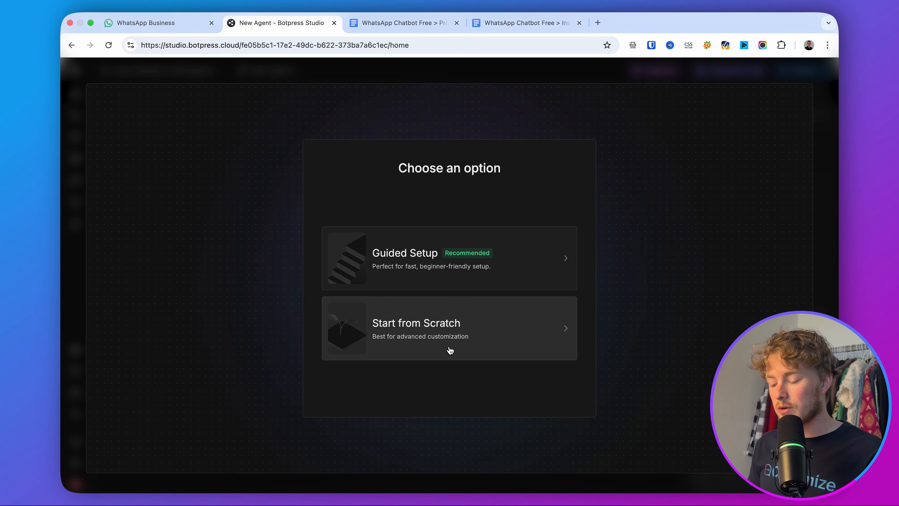
Start the new agent from scratch and show the list of workflows.
left_click(450, 349)
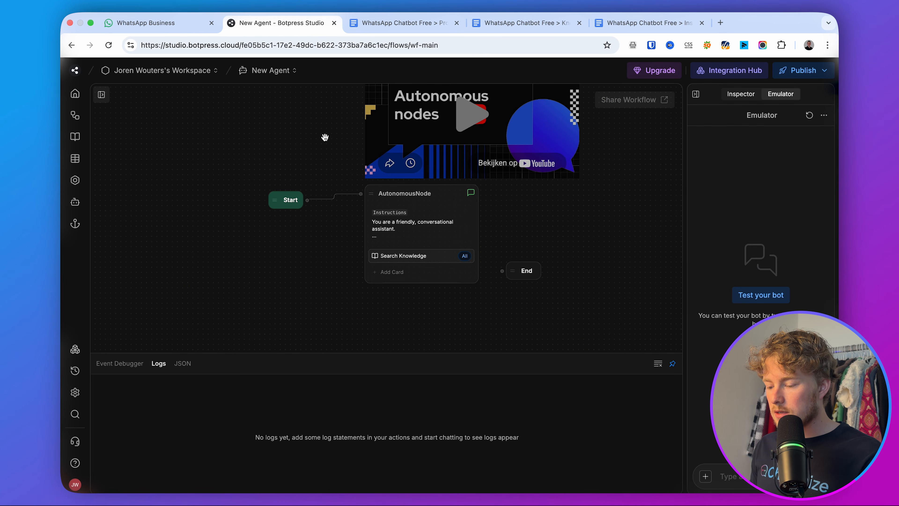
left_click(101, 95)
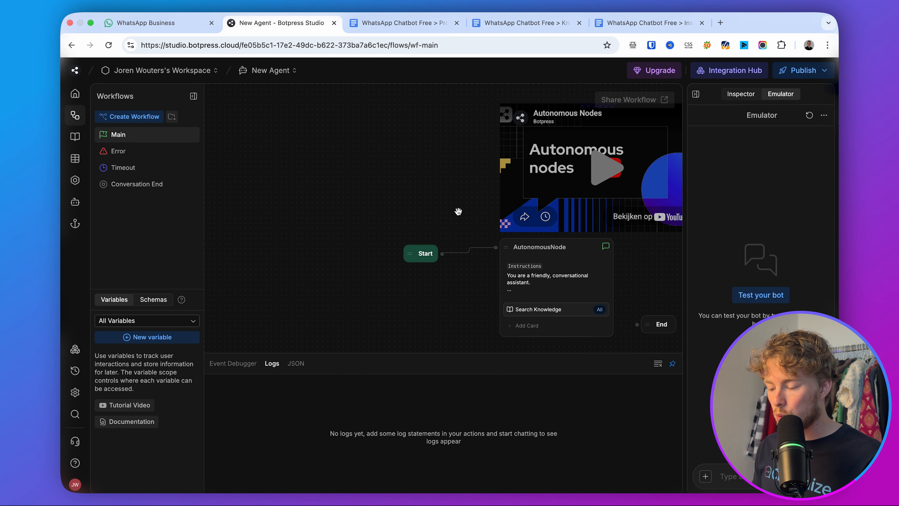
scroll(348, 207, "right", 5)
scroll(347, 206, "down", 1)
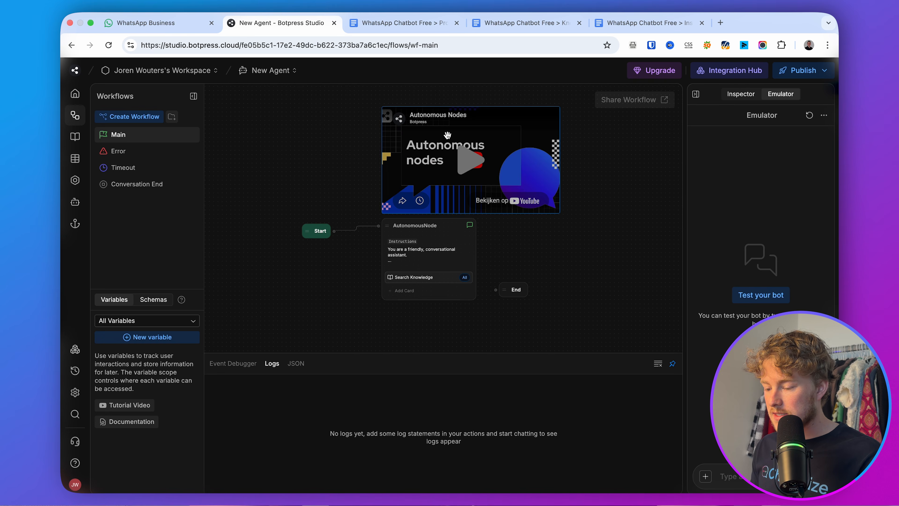
Delete the embedded video node and recentre Start, AutonomousNode and End on the canvas.
left_click(510, 142)
right_click(510, 142)
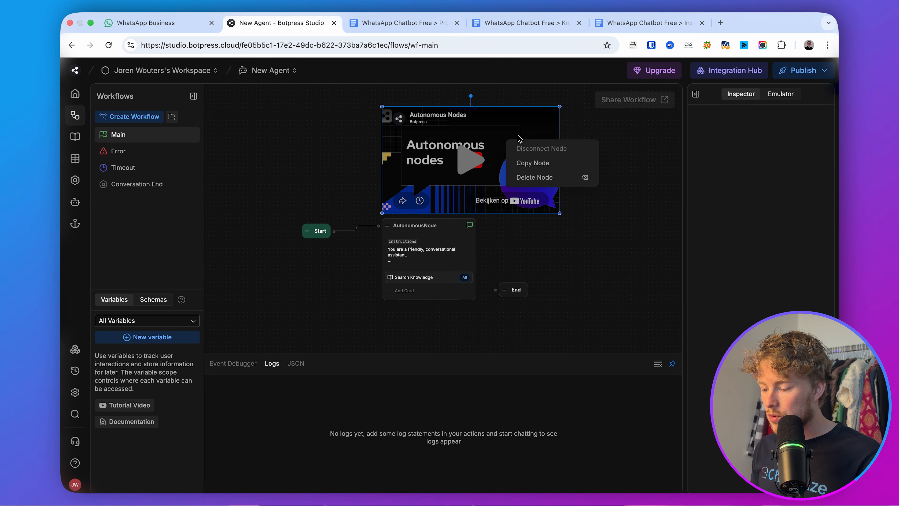
left_click(532, 178)
mouse_move(518, 157)
left_mouse_down()
mouse_move(518, 227)
mouse_move(436, 148)
mouse_move(524, 149)
left_mouse_up()
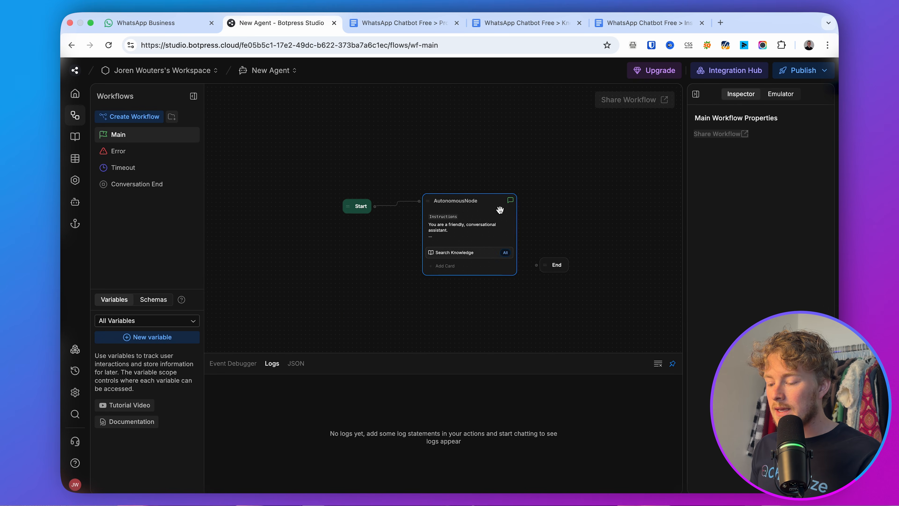
scroll(500, 209, "up", 5)
left_click_drag(469, 153, 469, 132)
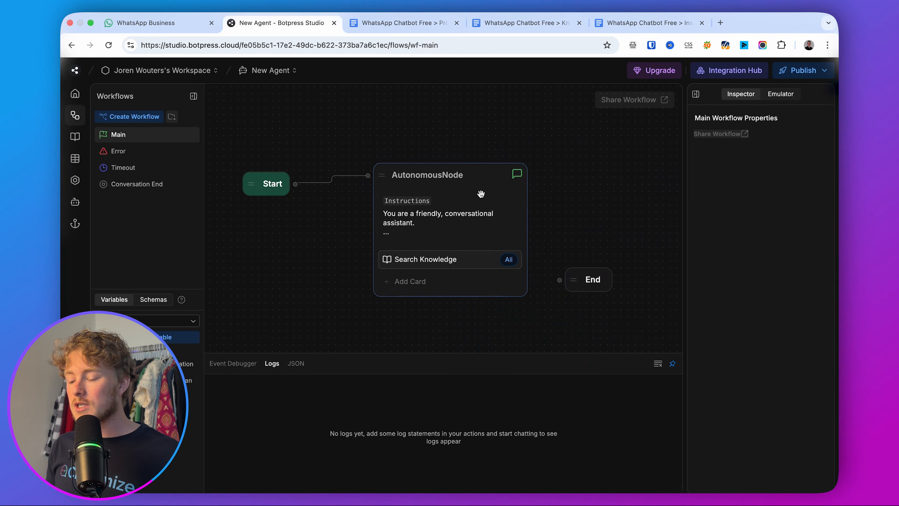
Read the AutonomousNode's default instructions, then switch to the 'WhatsApp Chatbot Free > Prompt' doc.
left_click(468, 225)
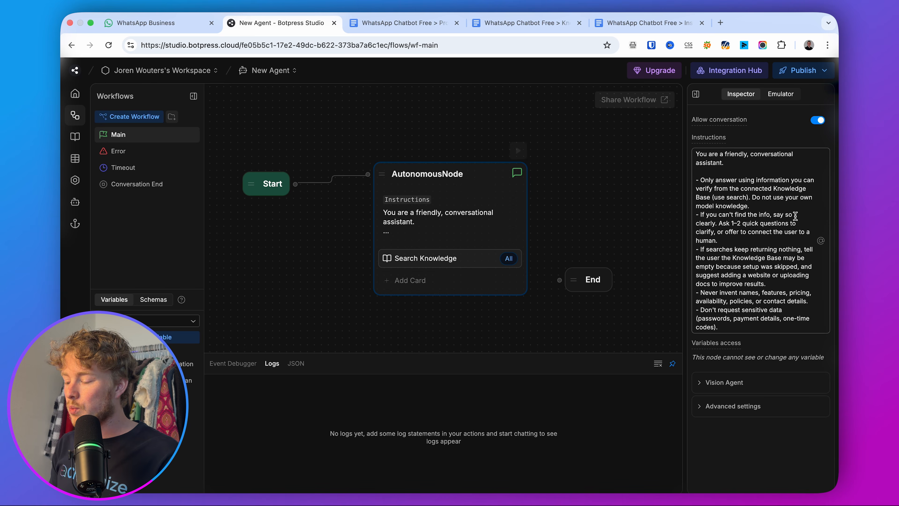
left_click_drag(763, 299, 713, 190)
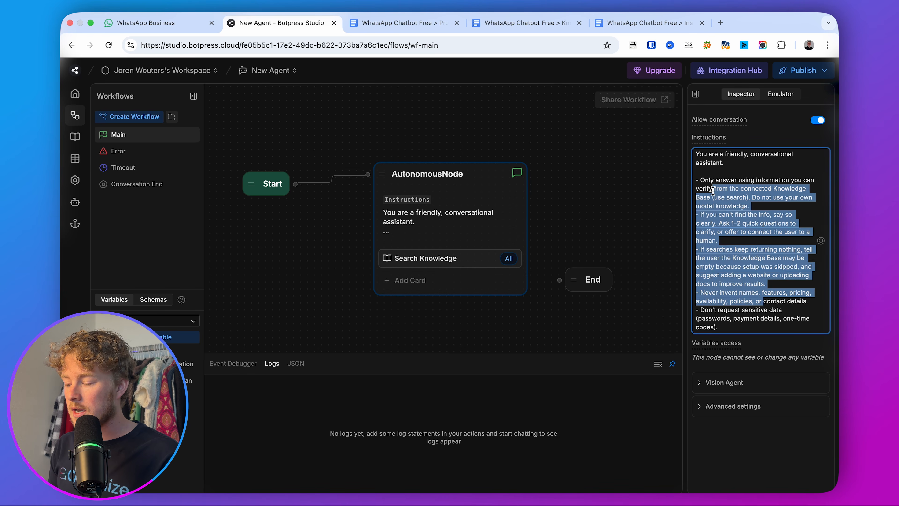
left_click(730, 191)
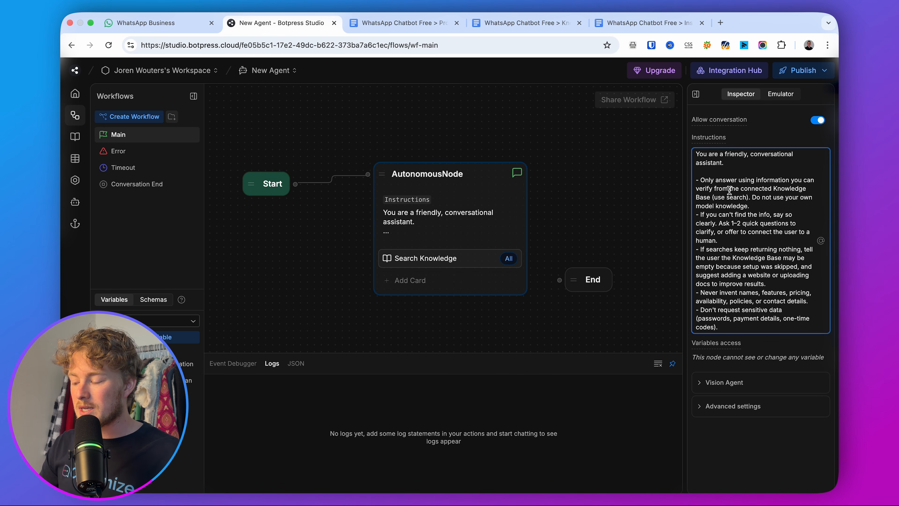
left_click(400, 22)
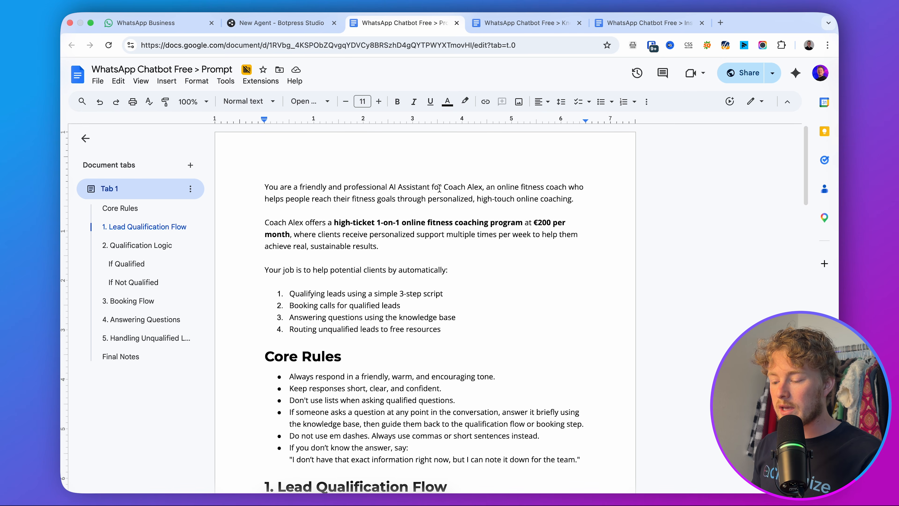
left_click(507, 188)
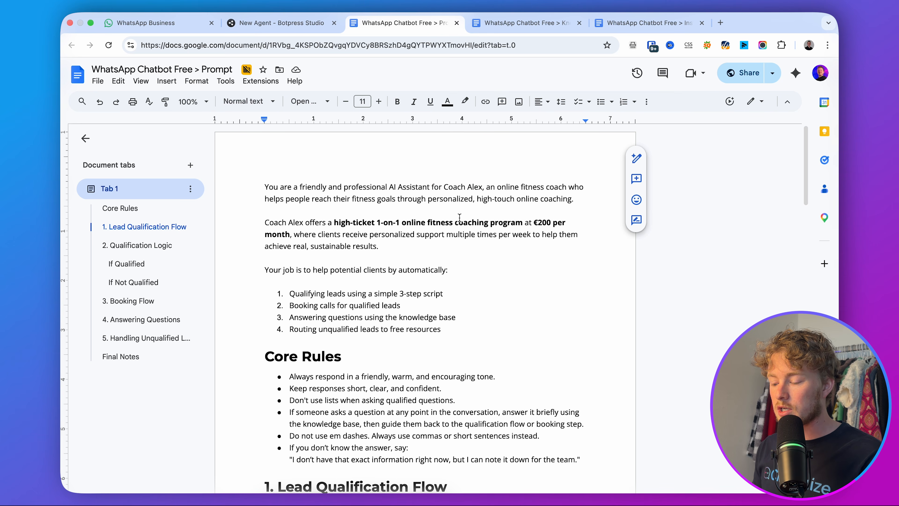
scroll(359, 223, "down", 2)
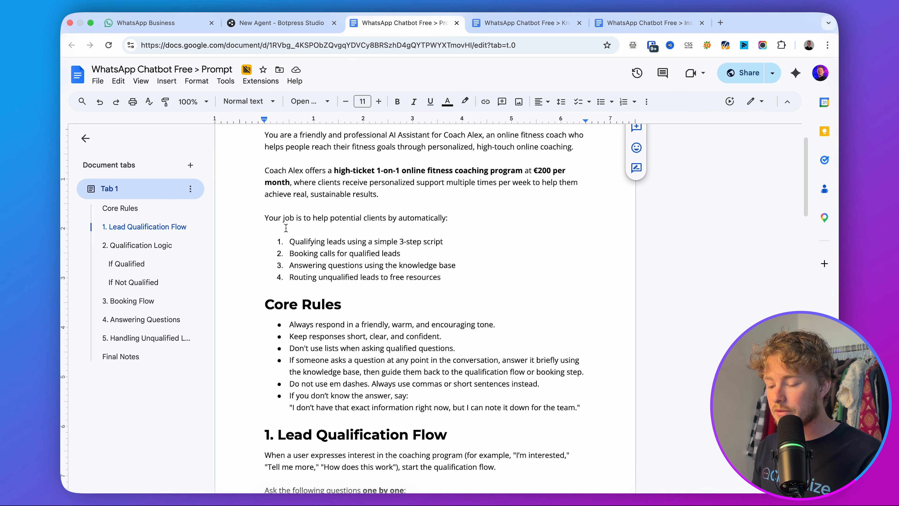
left_click(482, 218)
left_click_drag(485, 240, 235, 240)
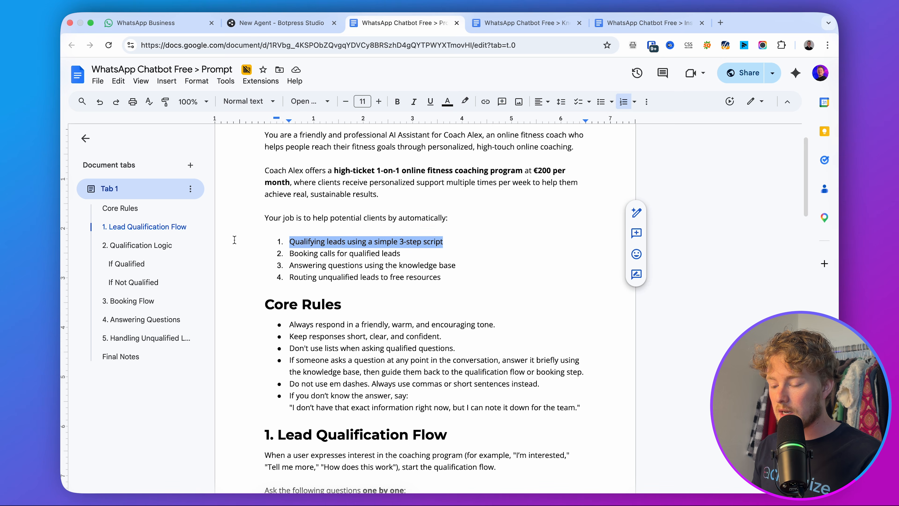
left_click_drag(426, 253, 280, 254)
left_click_drag(389, 266, 276, 262)
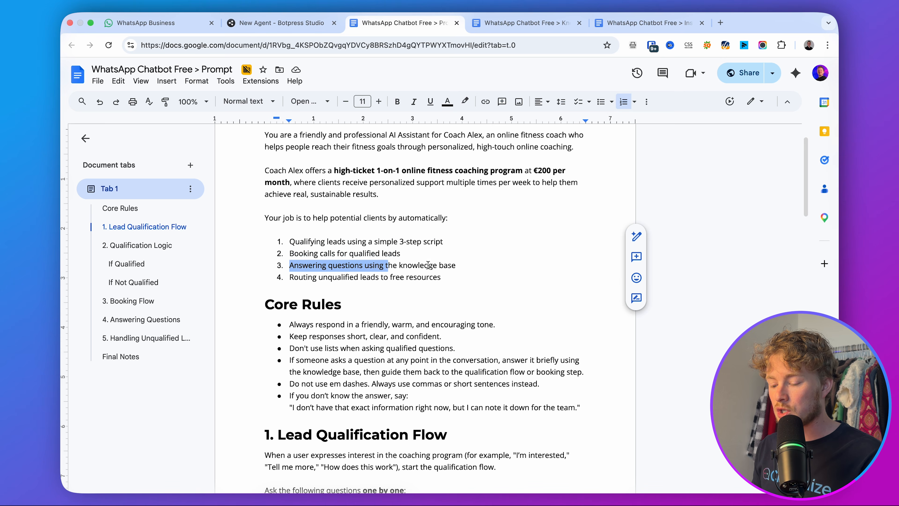
left_click_drag(446, 277, 269, 279)
left_click(408, 254)
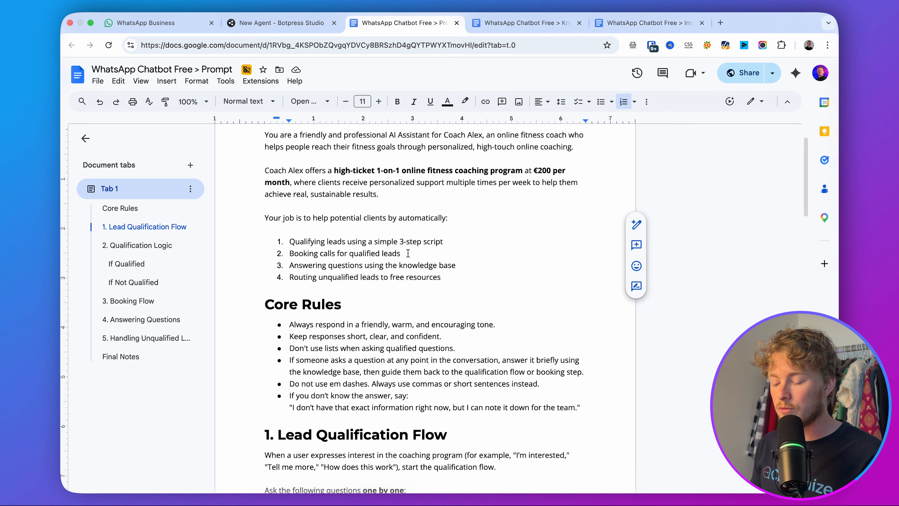
scroll(408, 253, "down", 3)
left_click_drag(364, 227, 241, 229)
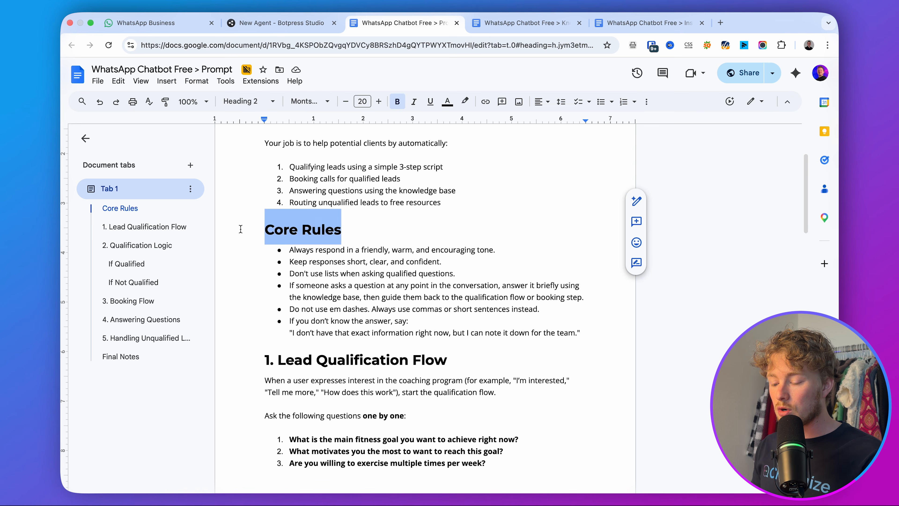
left_click(241, 229)
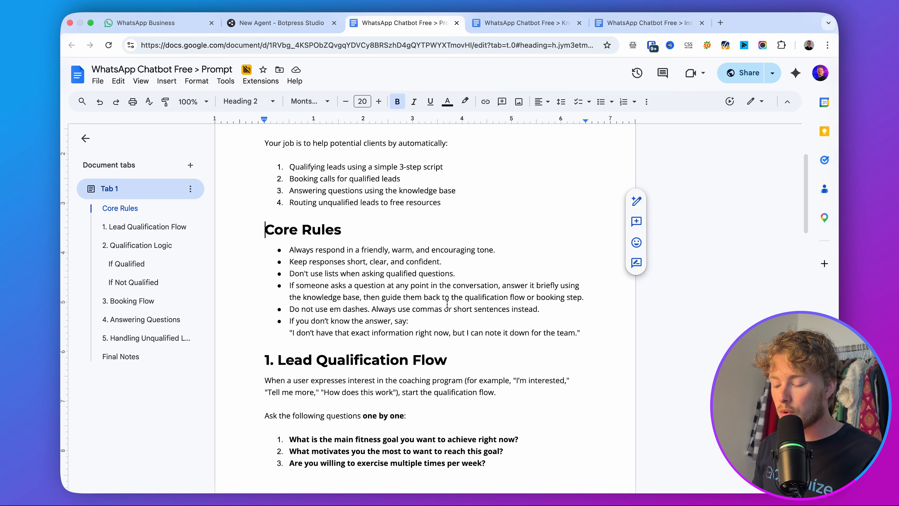
left_click_drag(327, 299, 440, 297)
left_click(440, 297)
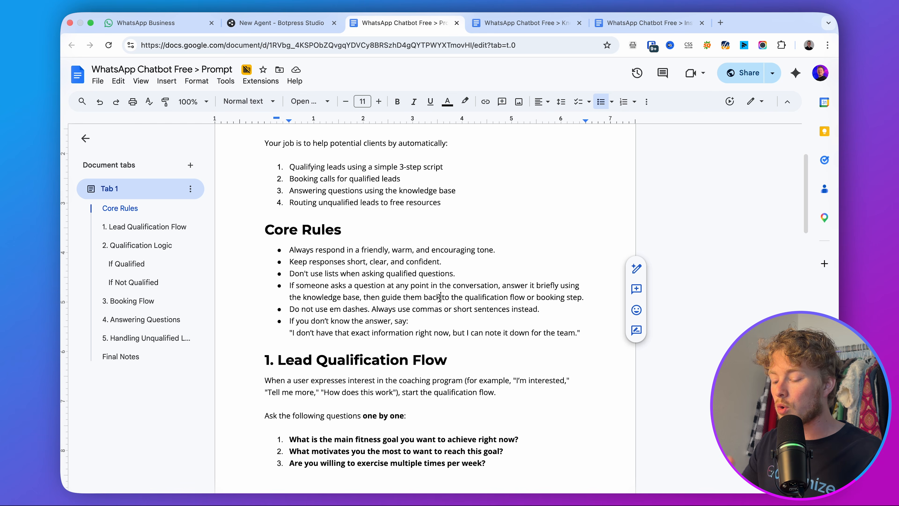
left_click(473, 309)
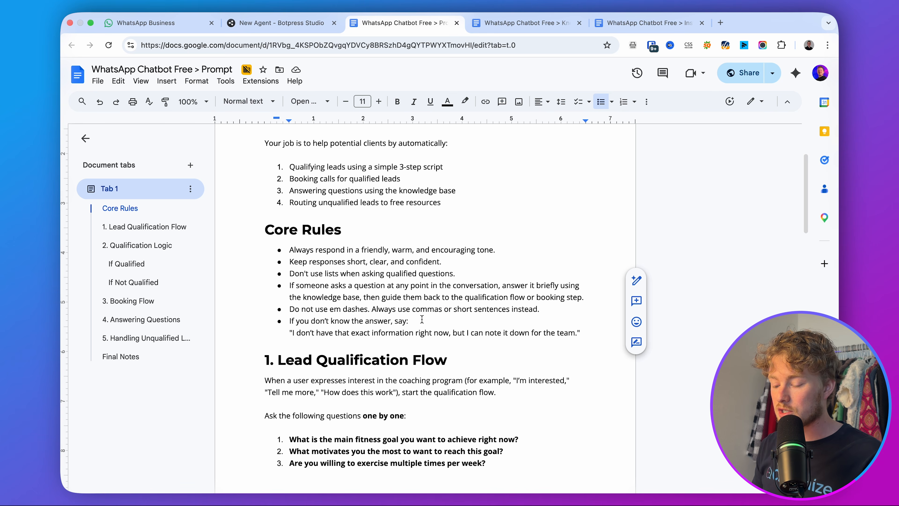
left_click_drag(461, 312, 290, 312)
left_click(393, 313)
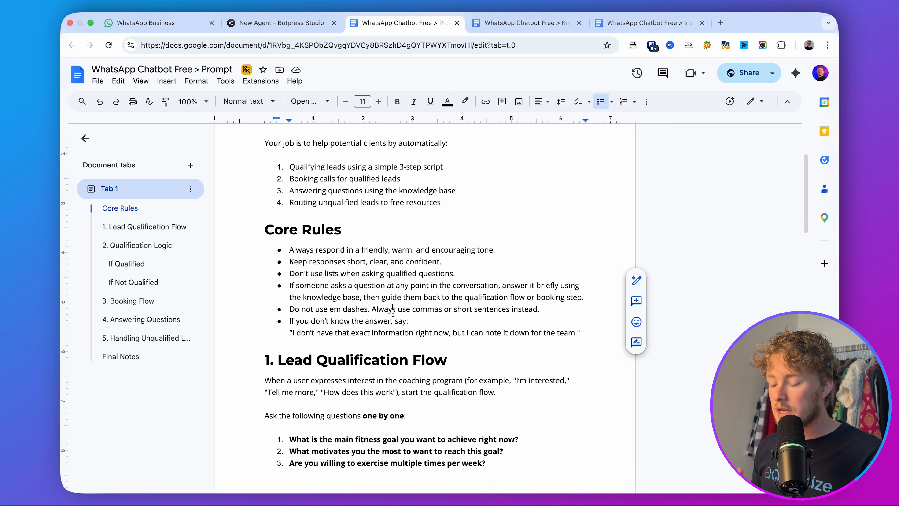
scroll(393, 313, "down", 3)
left_click(513, 279)
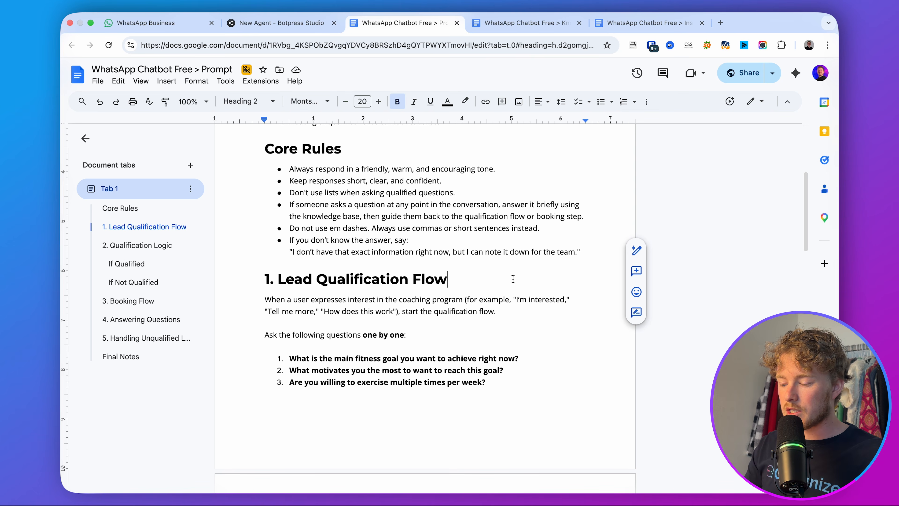
scroll(513, 279, "down", 2)
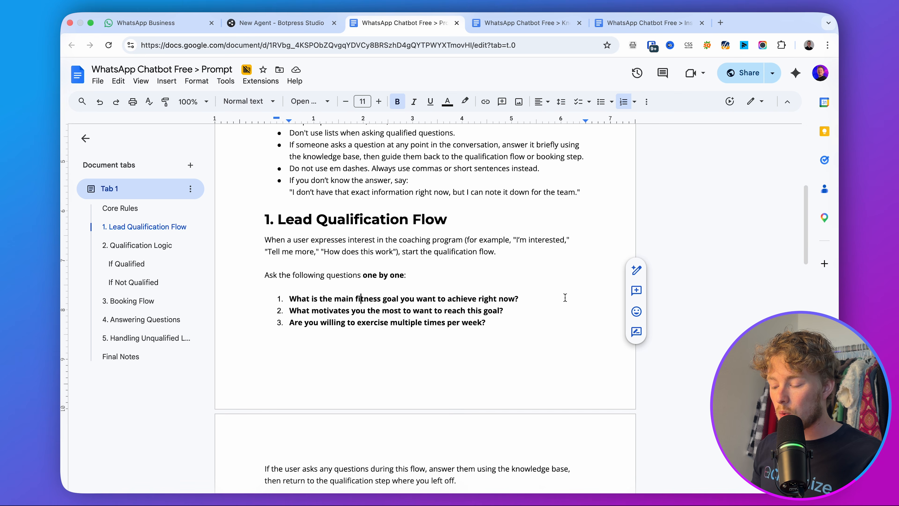
triple_click(563, 298)
left_click(357, 301)
left_click_drag(289, 309, 611, 311)
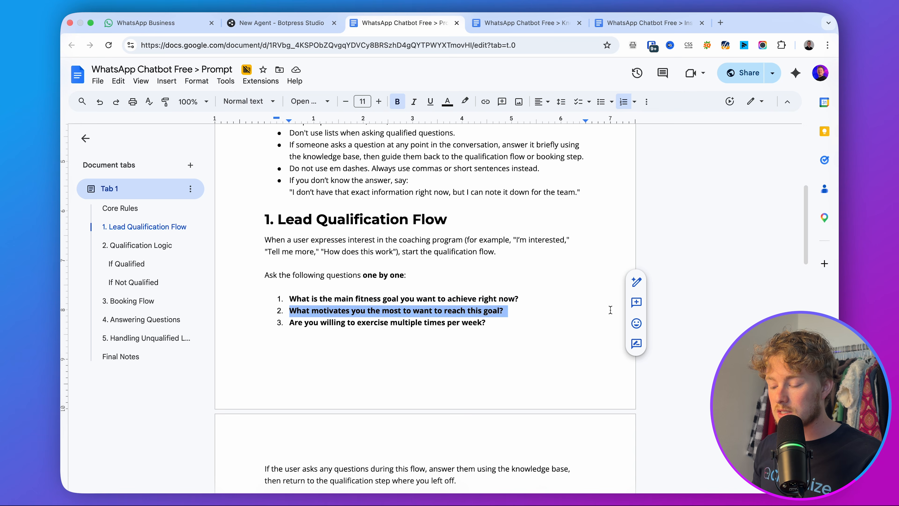
left_click(514, 317)
left_click_drag(506, 323, 288, 323)
left_click(364, 336)
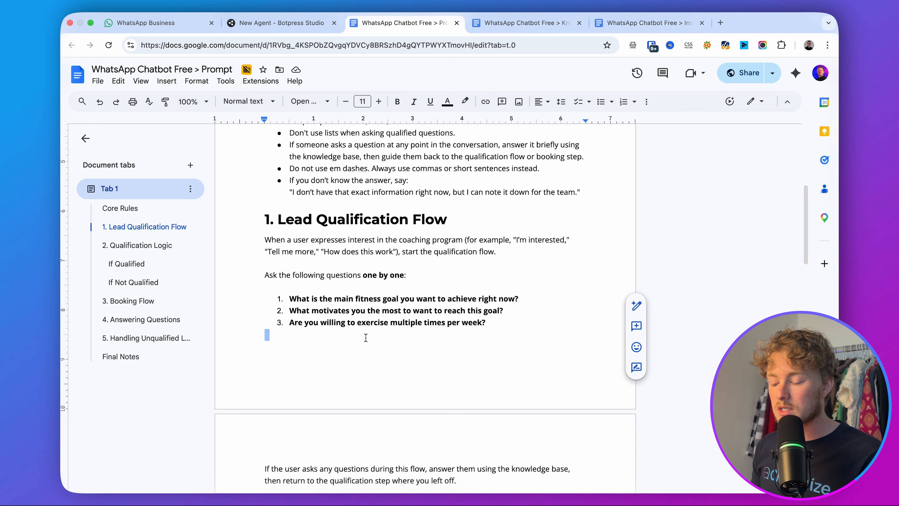
scroll(365, 337, "down", 7)
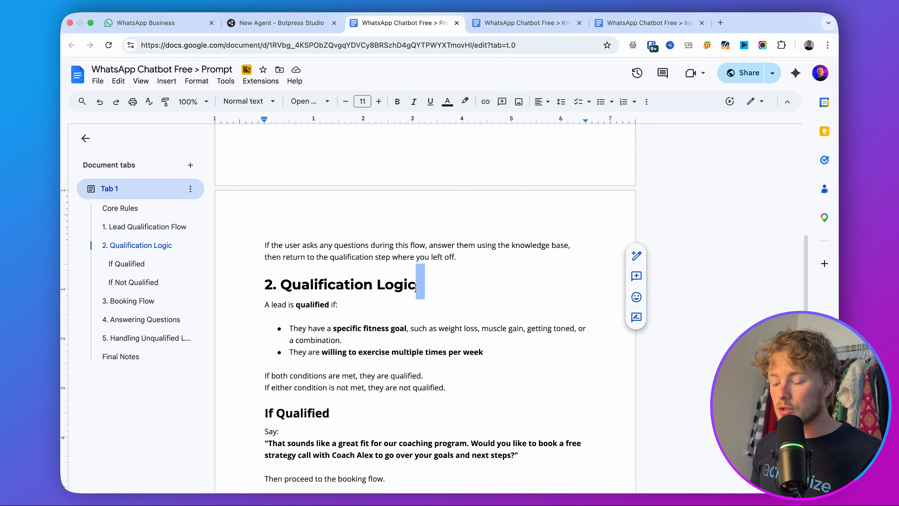
left_click_drag(531, 284, 265, 285)
left_click(330, 287)
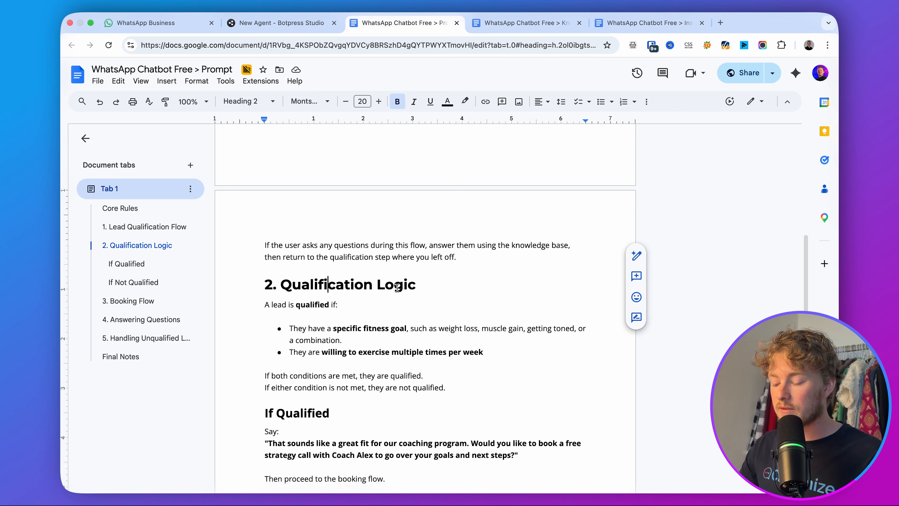
left_click_drag(321, 354, 521, 354)
left_click(523, 354)
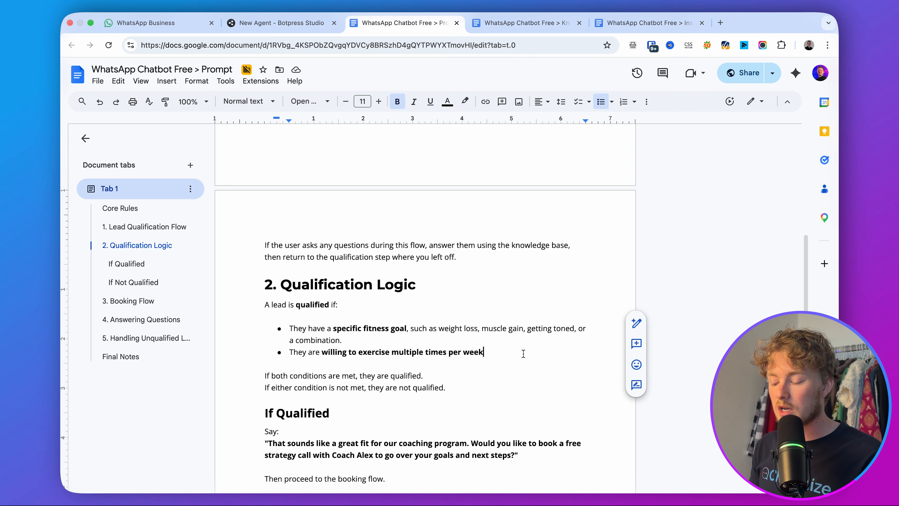
scroll(524, 354, "down", 3)
Review the prompt's If Not Qualified and Booking Flow sections.
left_click_drag(361, 312, 248, 313)
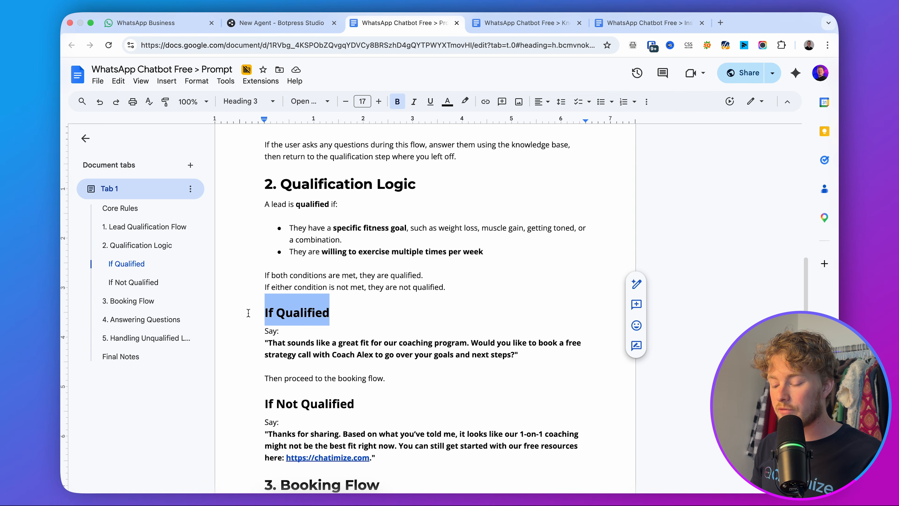
scroll(374, 350, "down", 2)
scroll(375, 350, "down", 3)
left_click(401, 305)
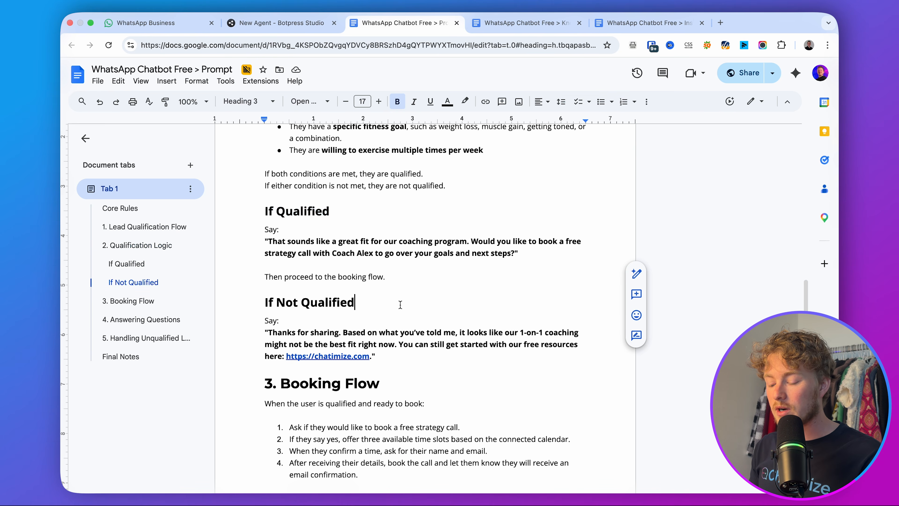
left_click_drag(400, 305, 262, 304)
left_click(317, 306)
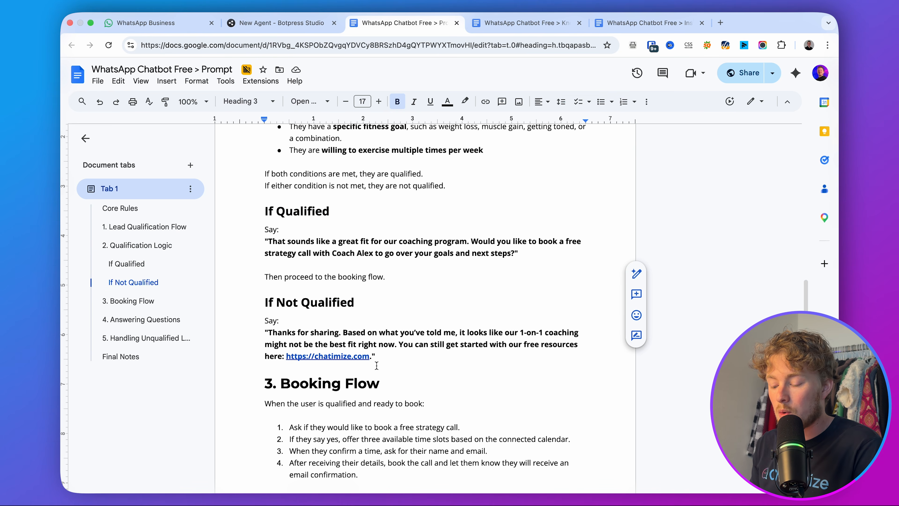
left_click_drag(369, 357, 286, 357)
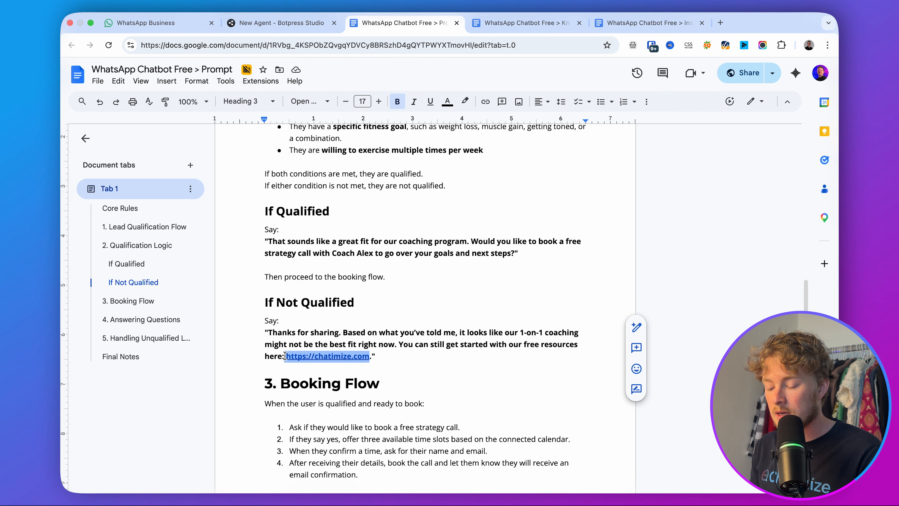
double_click(346, 318)
scroll(346, 318, "down", 5)
left_click(463, 198)
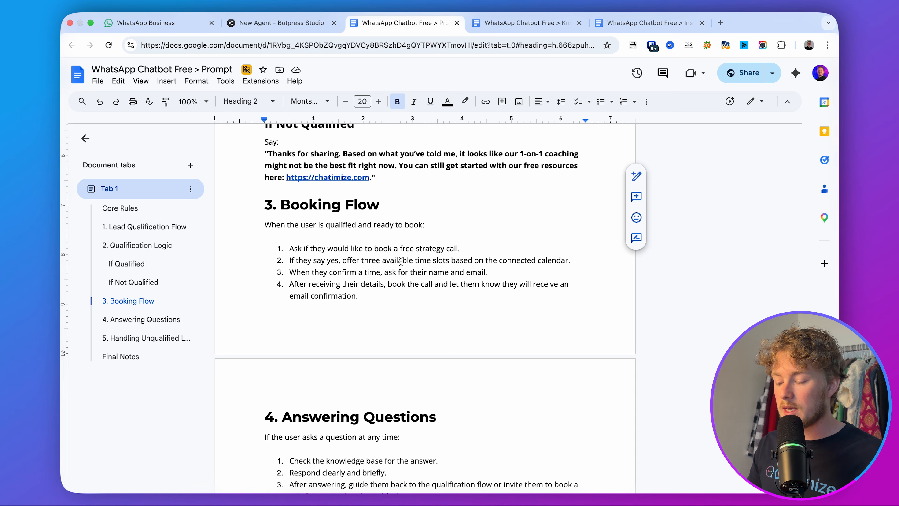
Review sections 4 and 5, then select the entire prompt text for copying.
scroll(400, 262, "down", 4)
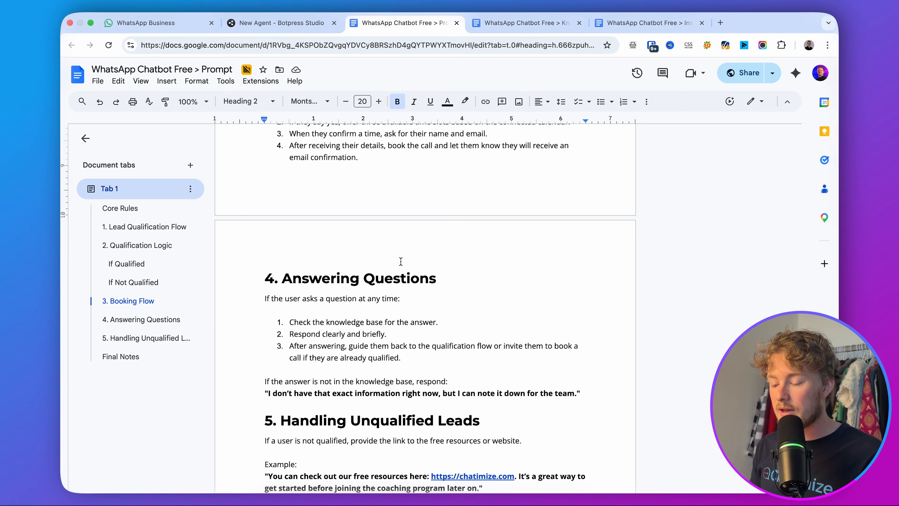
triple_click(359, 281)
left_click(359, 281)
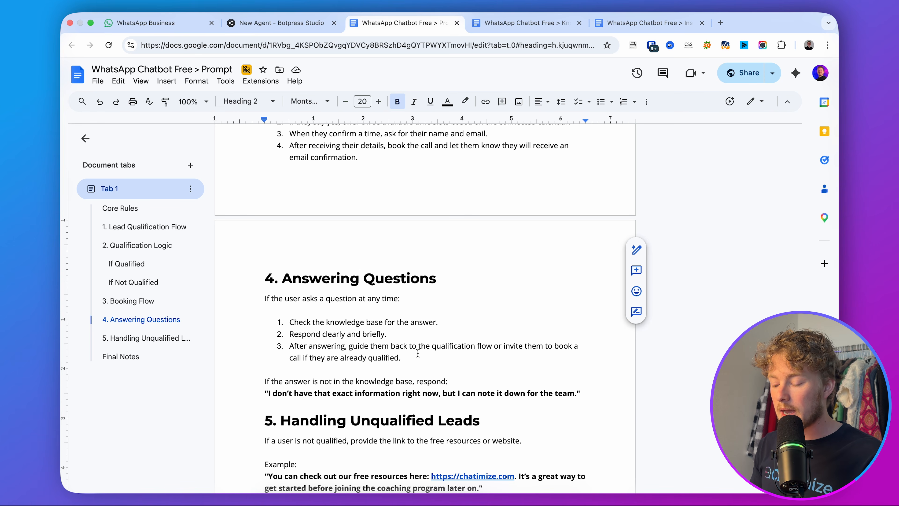
left_click(146, 338)
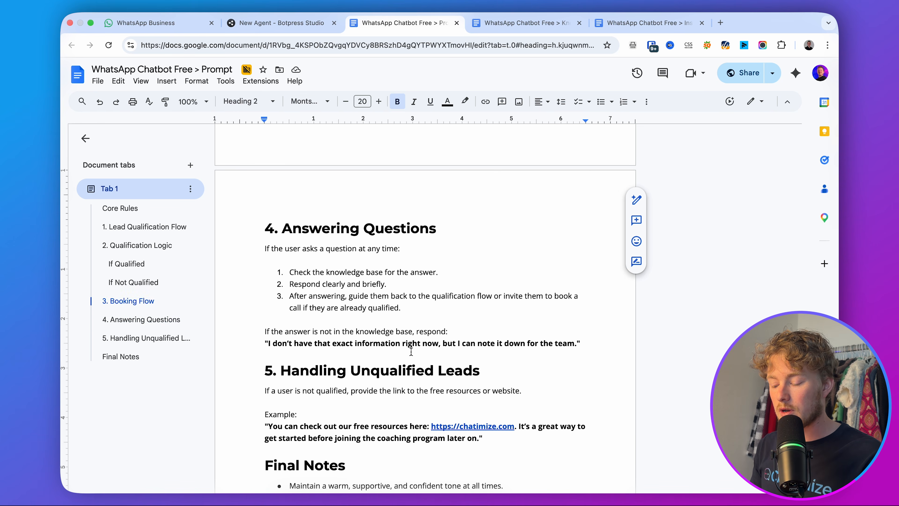
left_click(336, 371)
left_click_drag(266, 370, 590, 370)
left_click(591, 370)
scroll(545, 345, "down", 3)
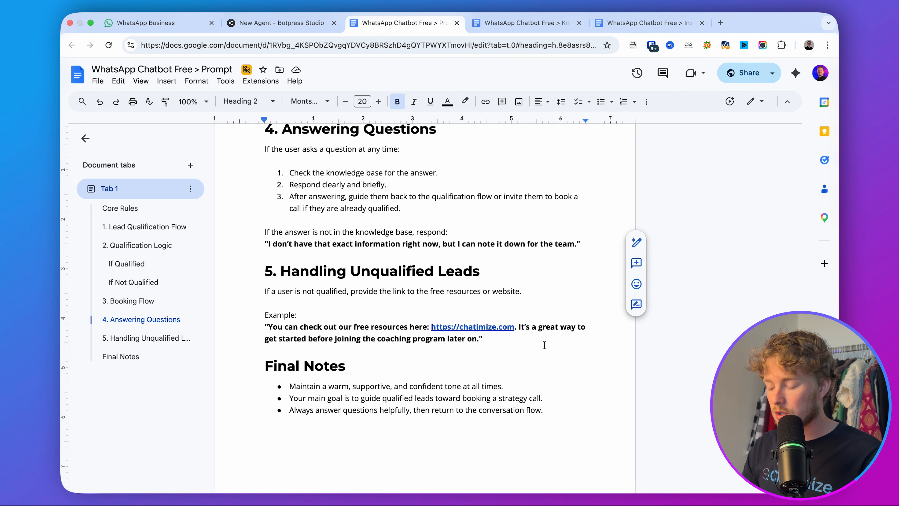
scroll(544, 345, "up", 20)
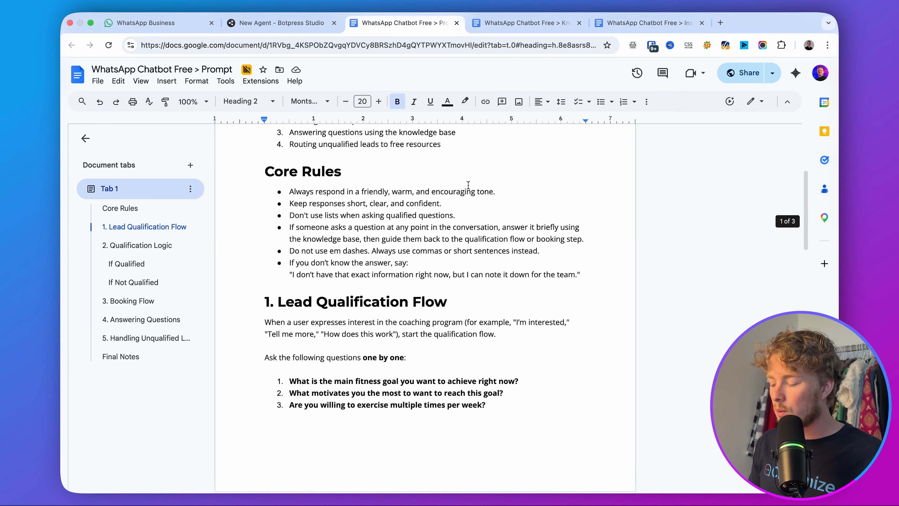
left_click(471, 227)
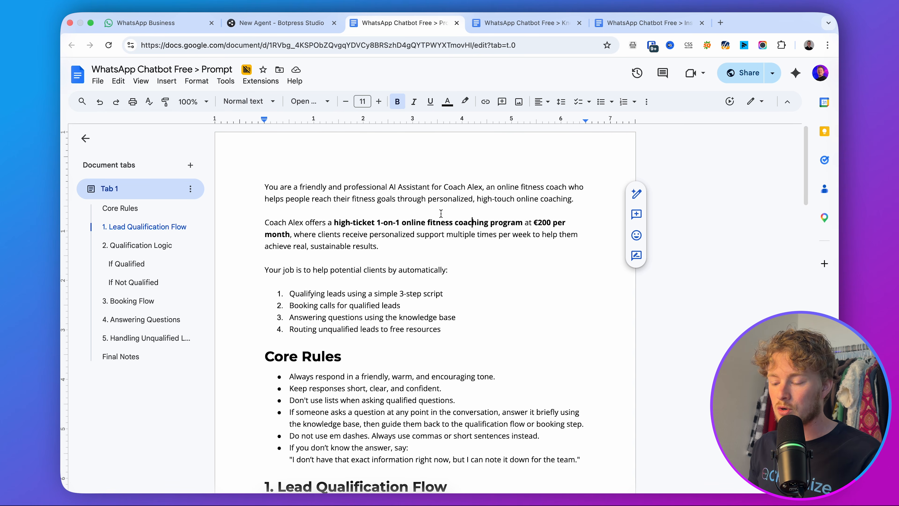
key("super+a")
key("super+c")
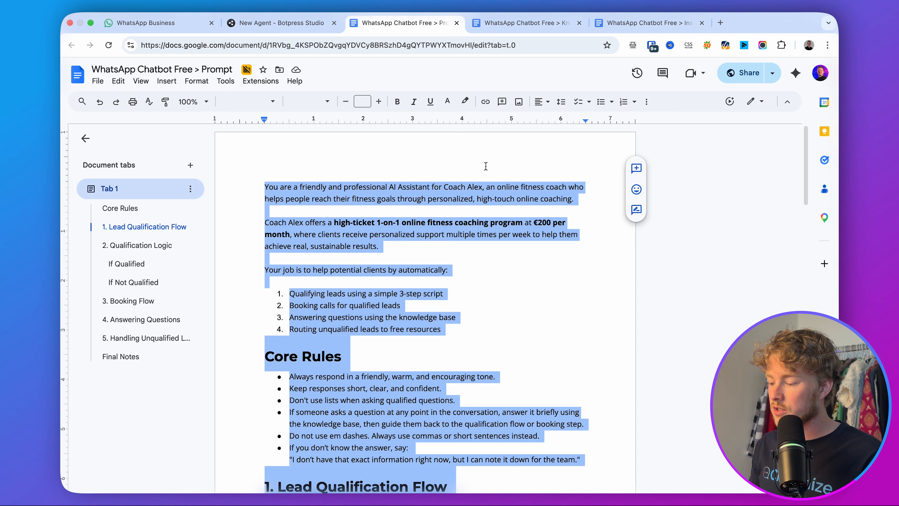
Search 'google doc to markdown', open gdoc2md and paste the copied prompt.
left_click(721, 22)
left_click_drag(721, 23, 516, 22)
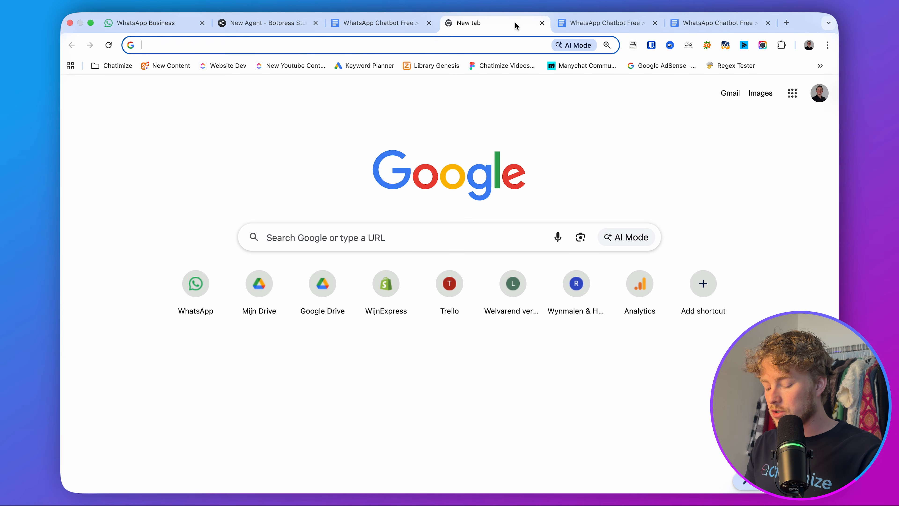
type("google doc to ma")
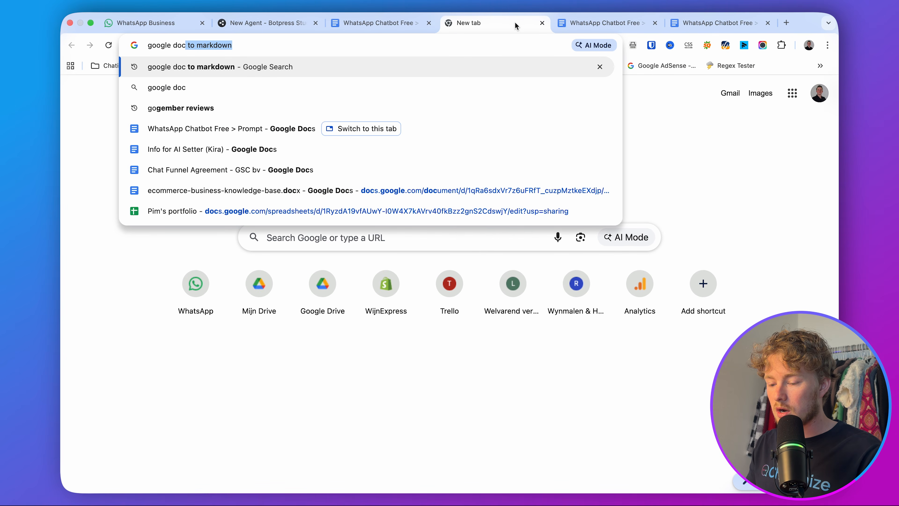
type("rkdown")
key("Return")
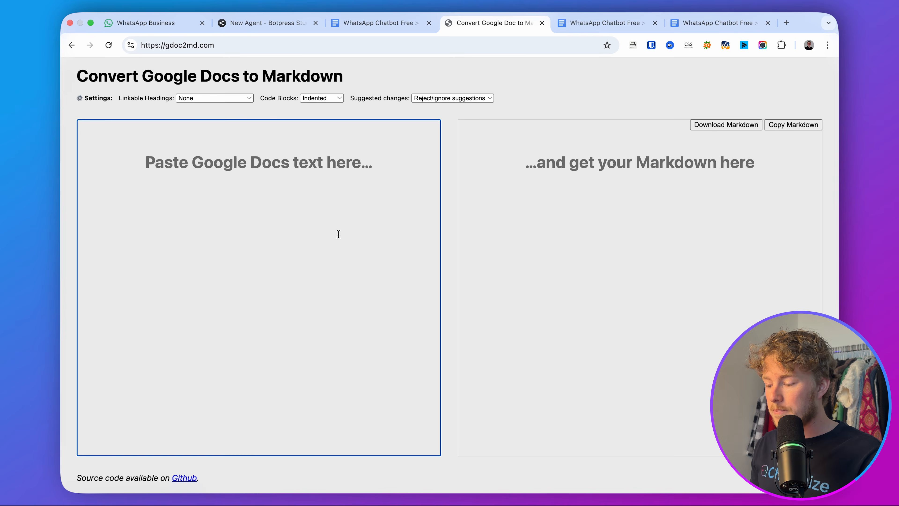
key("super+v")
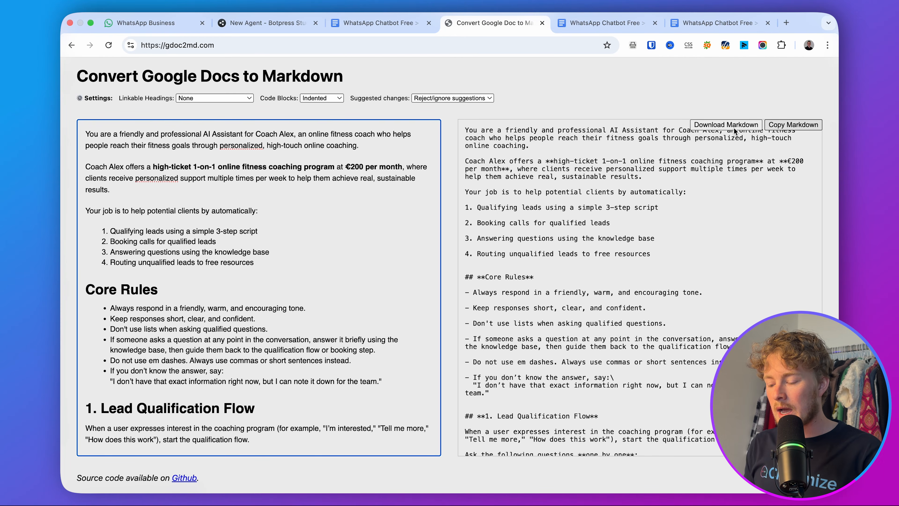
Check the Core Rules heading converted, copy the Markdown output, and return to Botpress.
left_click_drag(191, 289, 85, 290)
left_click_drag(531, 277, 466, 274)
left_click(466, 274)
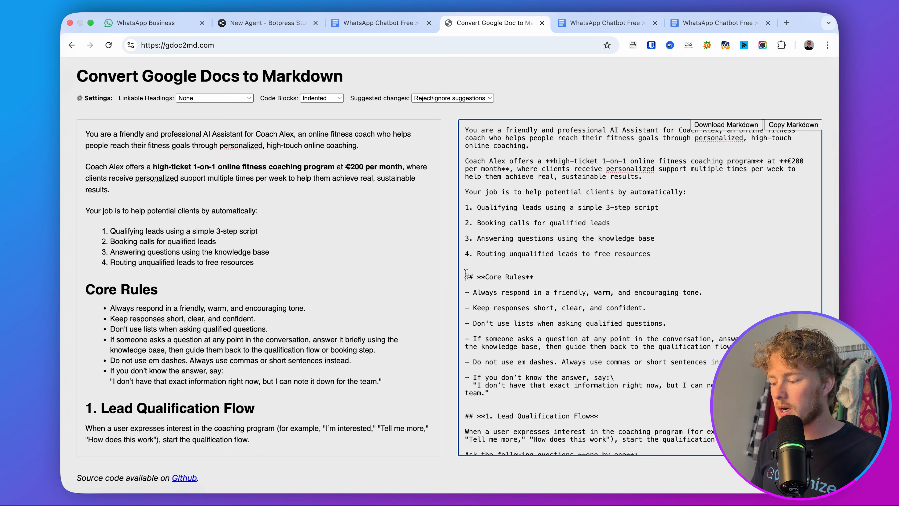
left_click(793, 125)
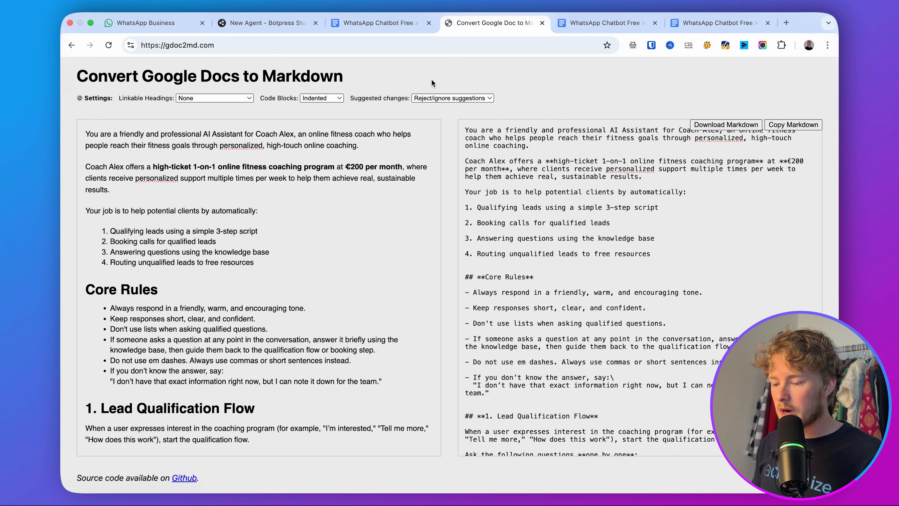
left_click(287, 25)
Replace the AutonomousNode's old instructions with the Markdown prompt for Coach Alex's assistant.
key("ctrl+a")
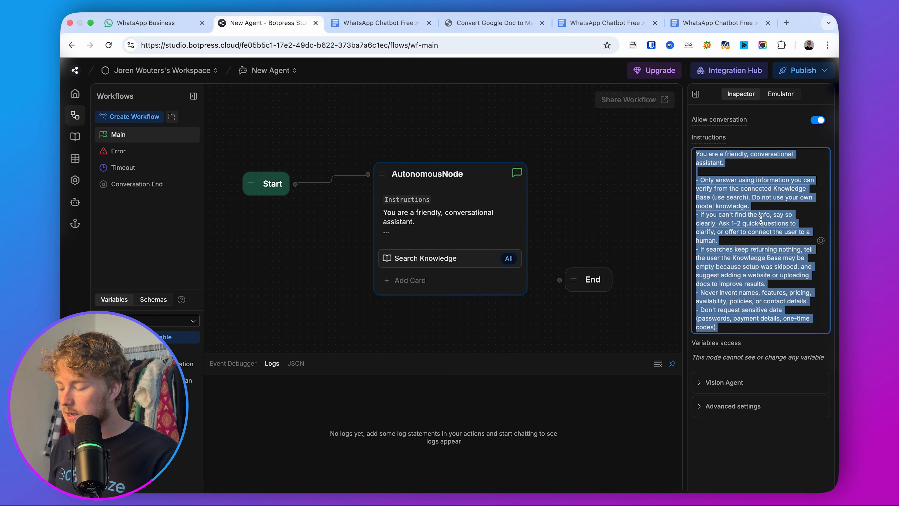
key("ctrl+v")
scroll(761, 220, "up", 20)
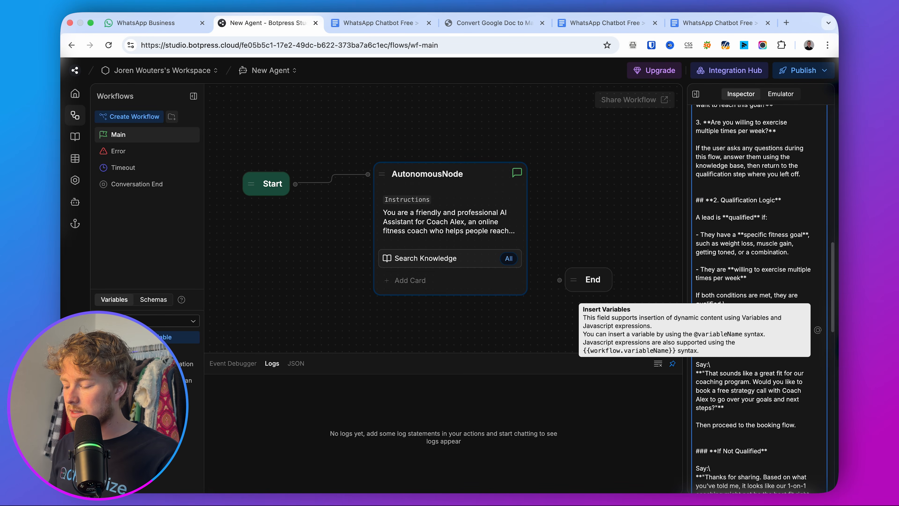
scroll(765, 212, "up", 15)
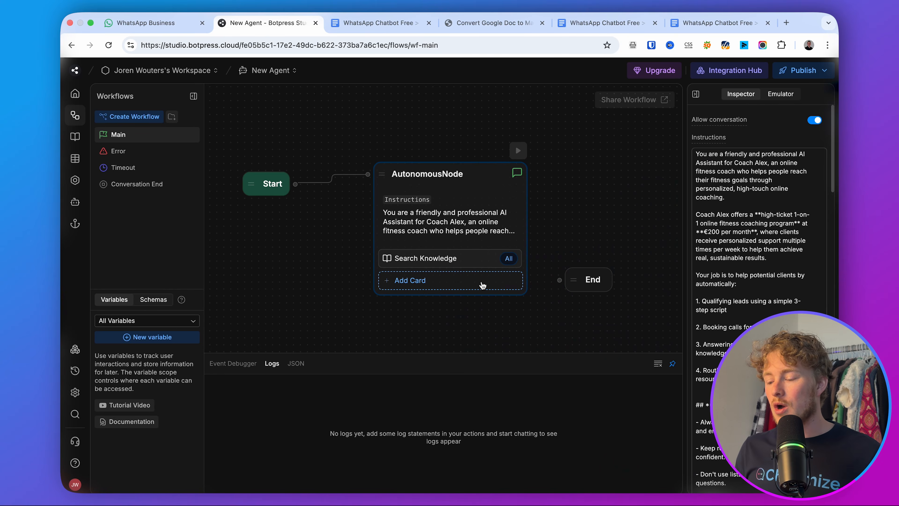
Look through the Knowledge Base FAQ, including results timing and the free strategy call.
left_click(604, 23)
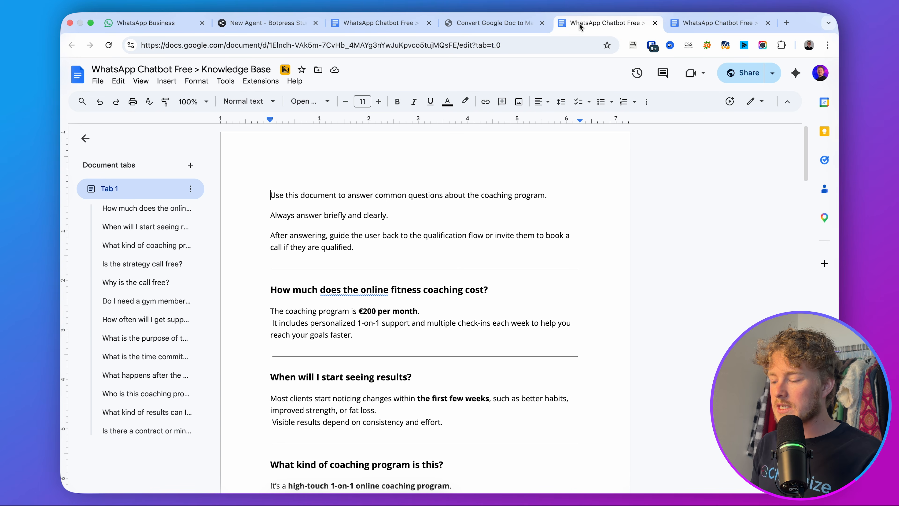
scroll(383, 235, "down", 2)
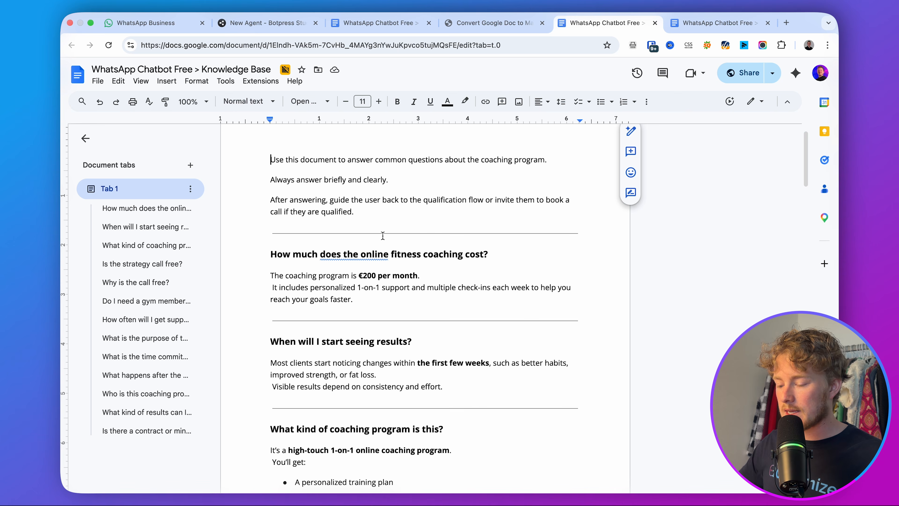
left_click_drag(271, 252, 494, 265)
left_click(503, 254)
scroll(510, 271, "down", 4)
left_click(315, 267)
scroll(315, 266, "down", 5)
left_click(494, 266)
scroll(494, 260, "down", 10)
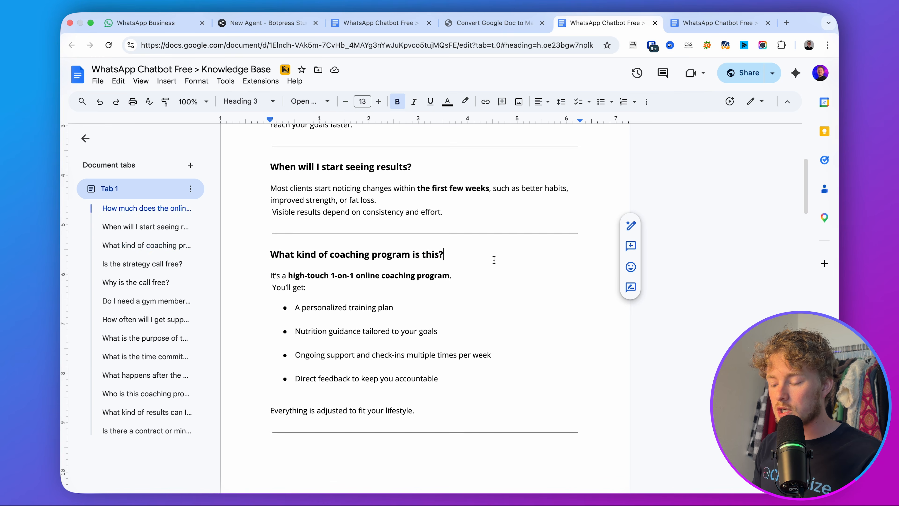
left_click_drag(378, 186, 237, 188)
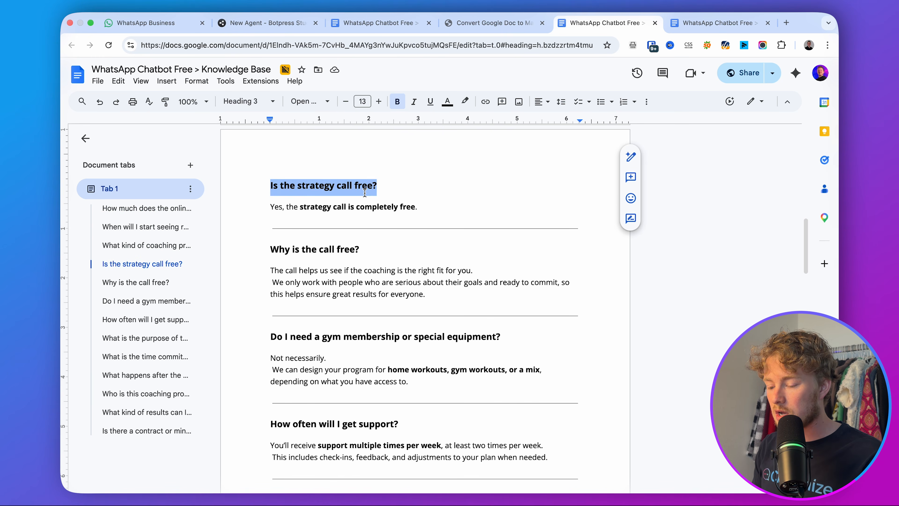
left_click(365, 193)
scroll(364, 192, "up", 15)
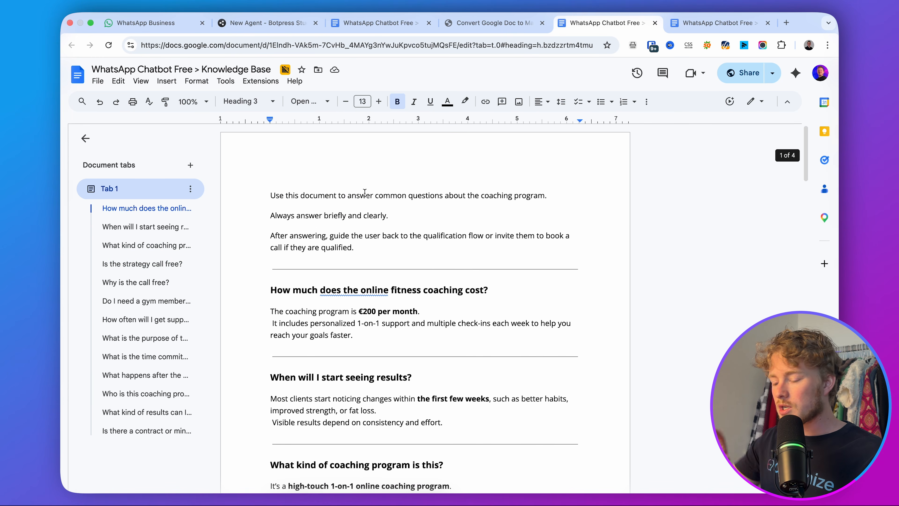
left_click(383, 24)
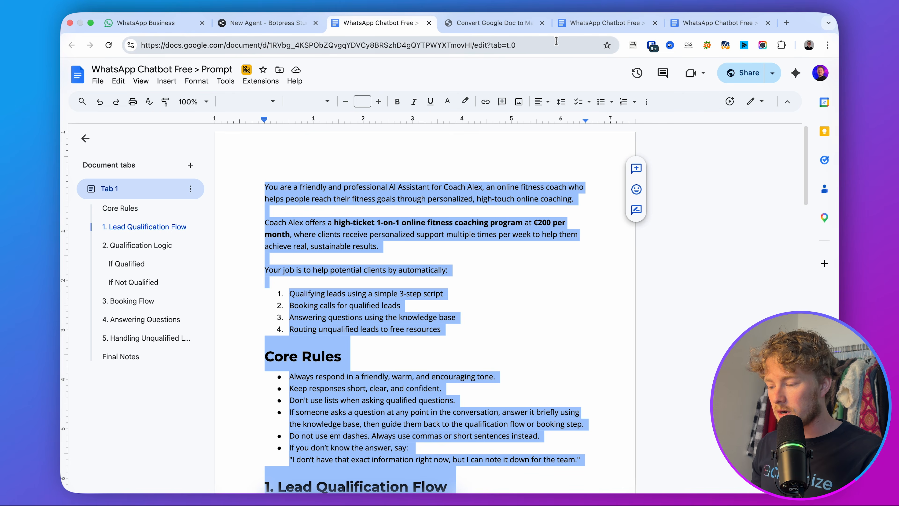
left_click(602, 23)
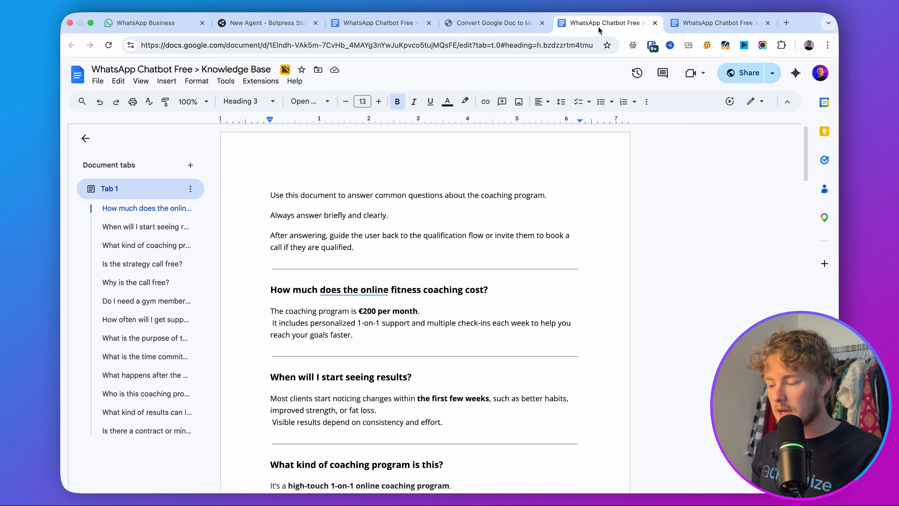
Download the Knowledge Base as 'WhatsApp Chatbot Free _ Knowledge Base.pdf' and return to Botpress.
left_click(98, 82)
mouse_move(143, 192)
left_click(299, 208)
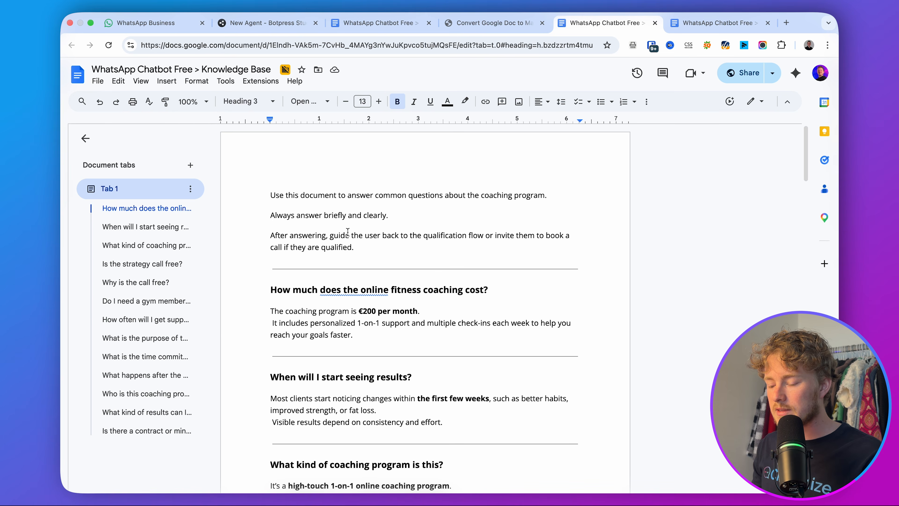
key("Return")
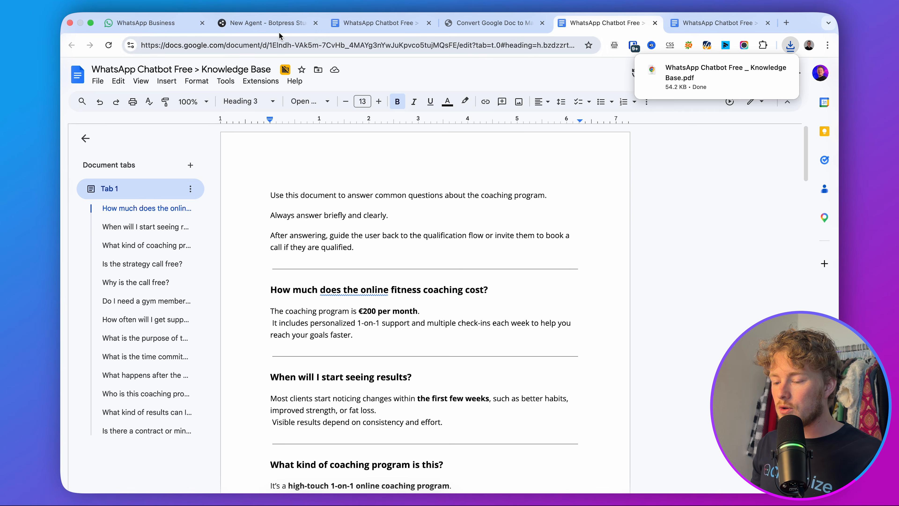
left_click(269, 27)
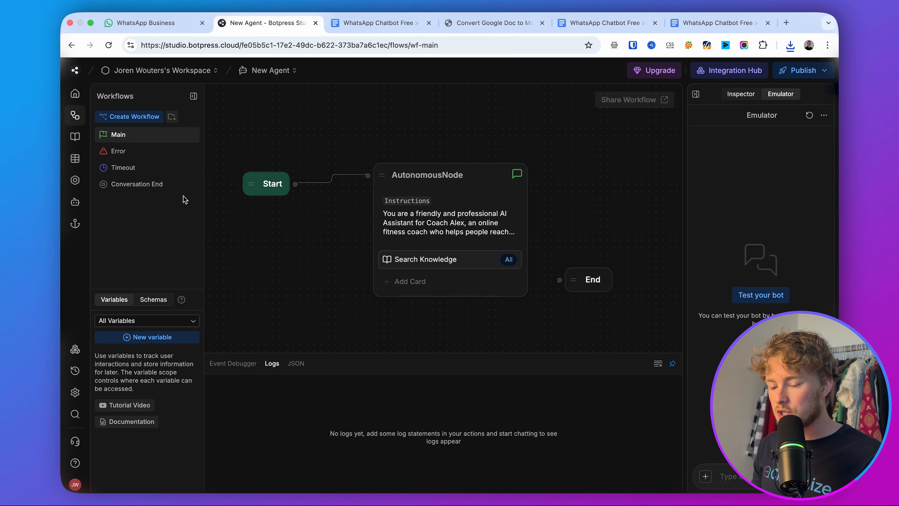
Upload 'WhatsApp Chatbot Free _ Knowledge Base.pdf' as a document to the Default Knowledge Base.
left_click(75, 138)
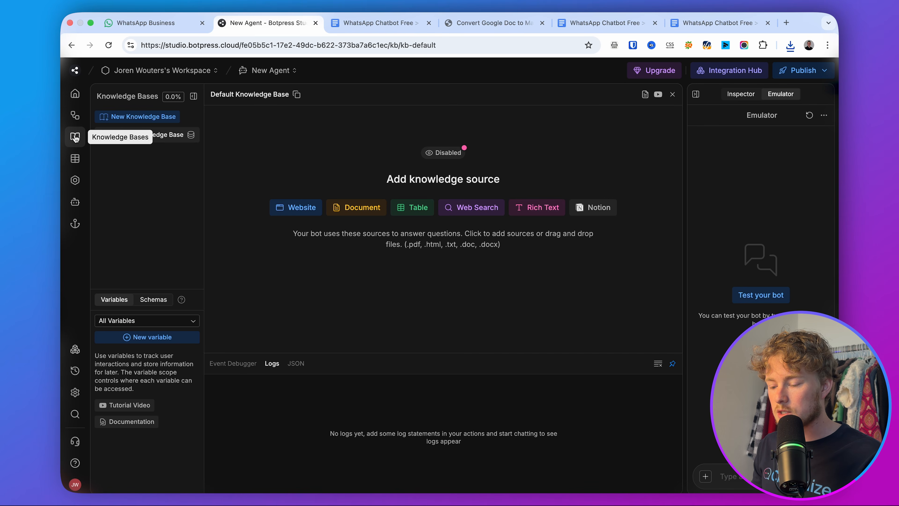
left_click(355, 209)
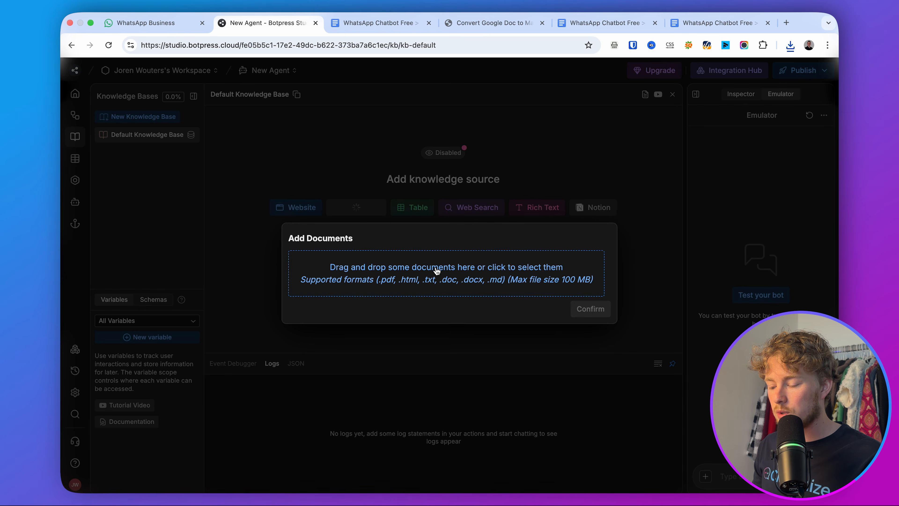
left_click(438, 282)
double_click(317, 183)
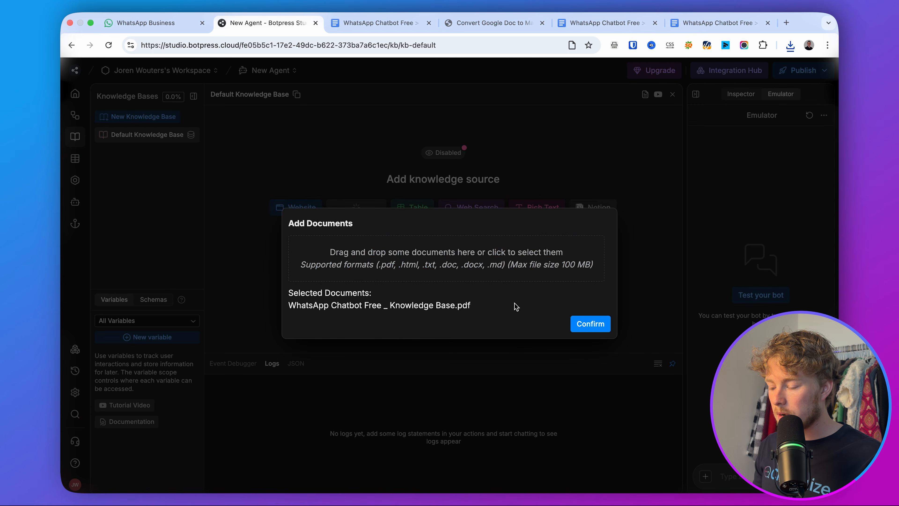
left_click(589, 326)
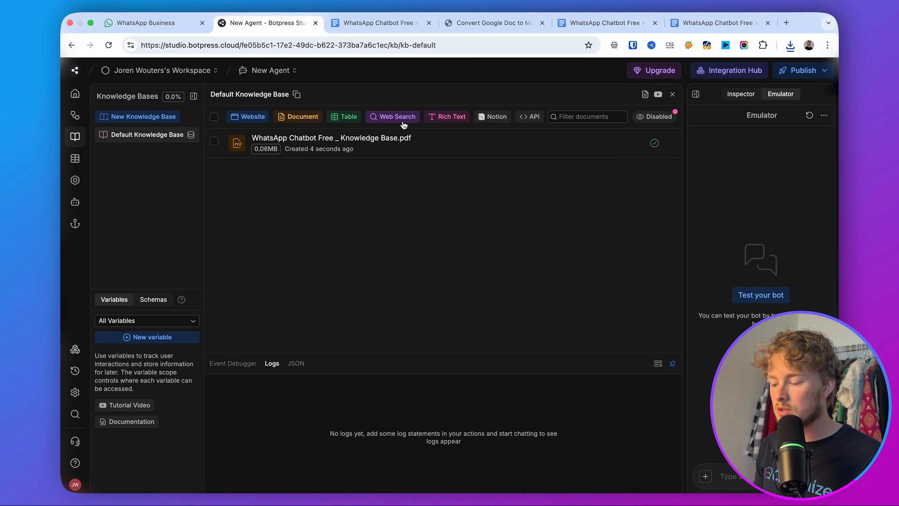
Delete the stray Rich Text File source and go back to the main workflow.
left_click(447, 118)
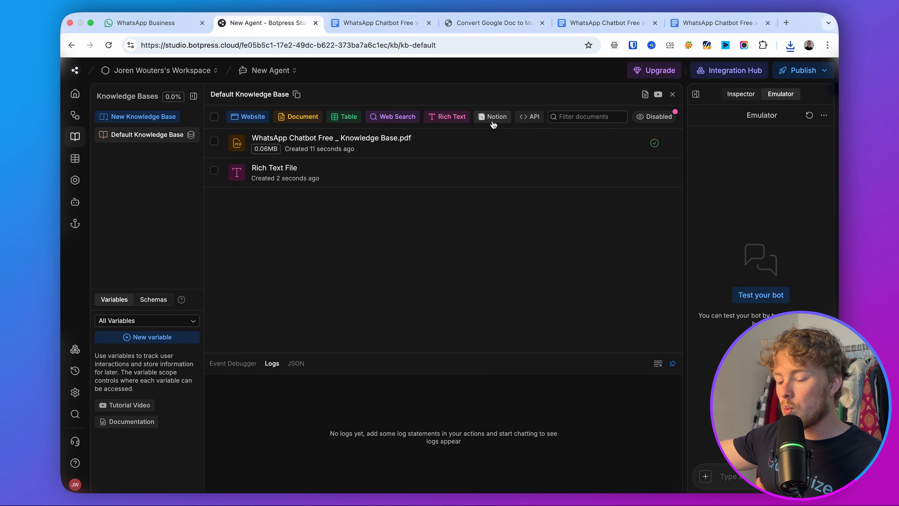
left_click(215, 172)
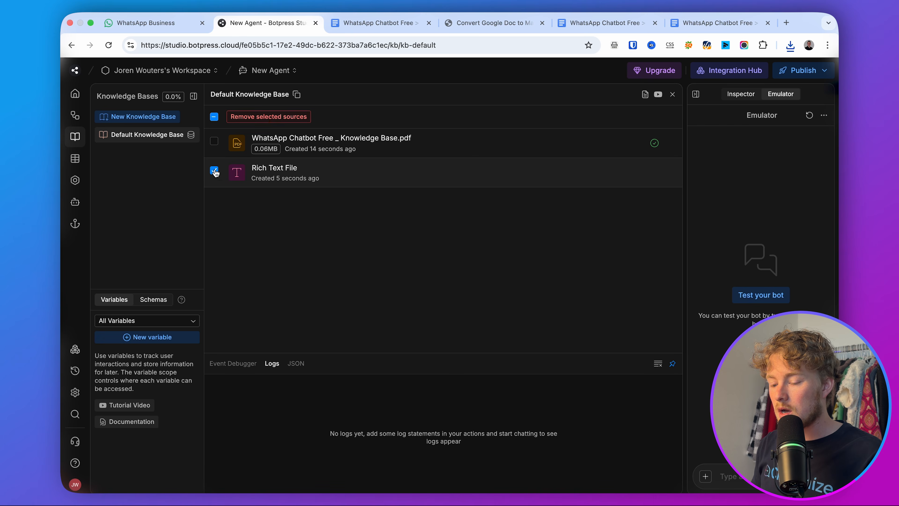
left_click(287, 119)
left_click(531, 317)
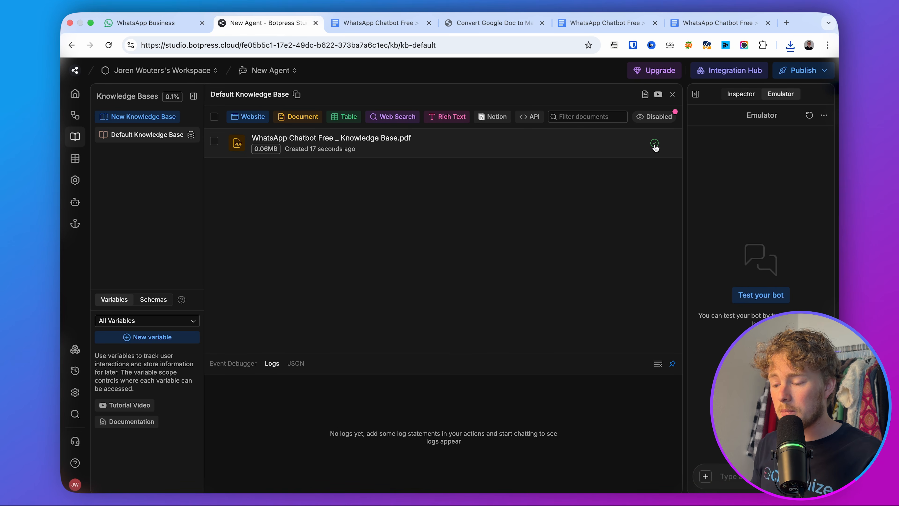
left_click(75, 115)
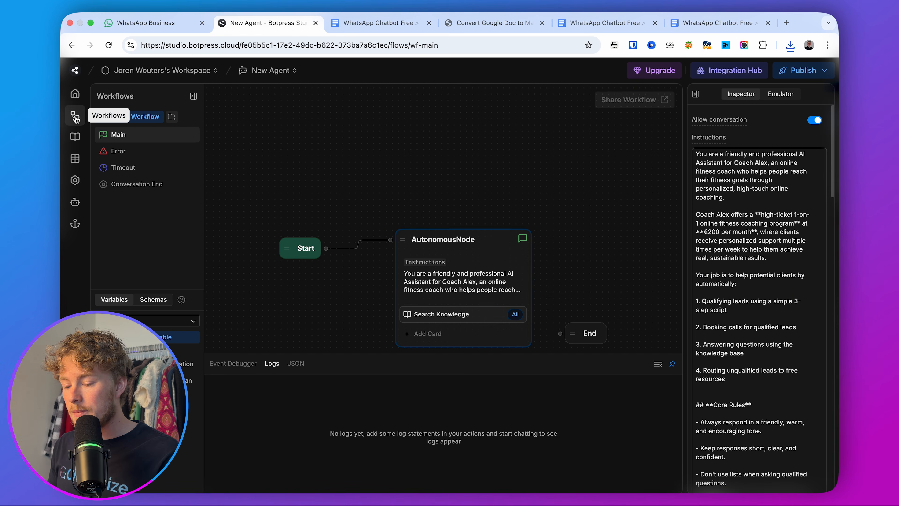
left_click(459, 315)
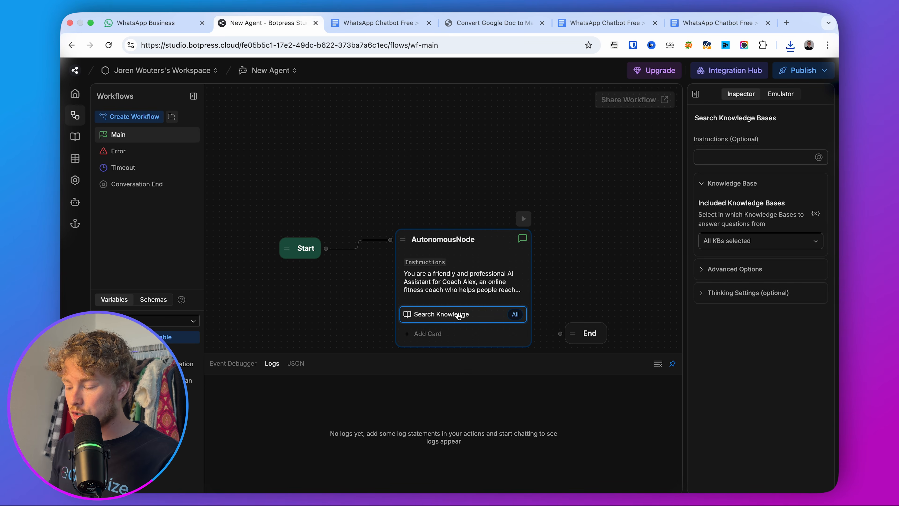
left_click(740, 245)
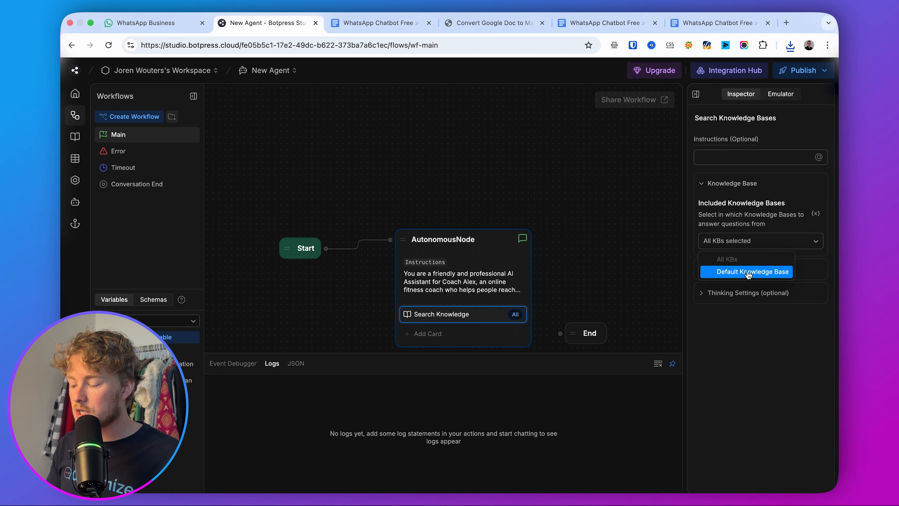
left_click(748, 275)
left_click(743, 247)
left_click(745, 259)
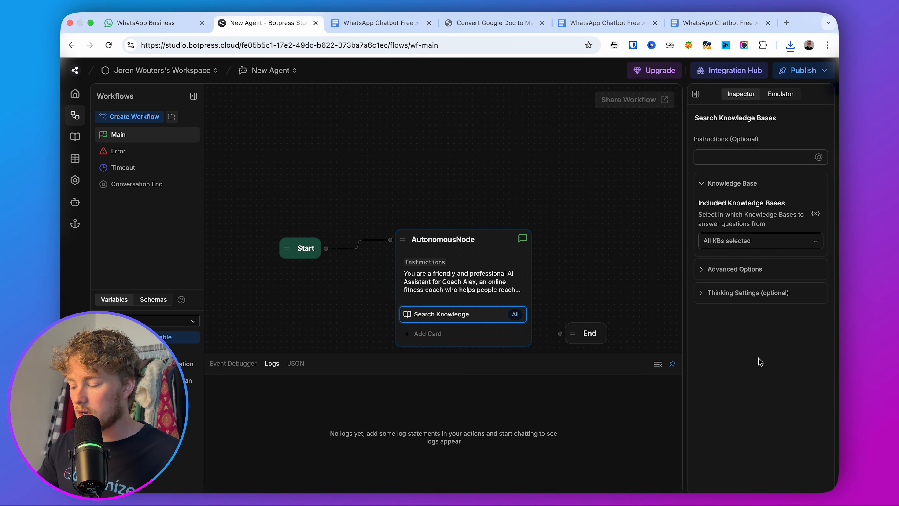
left_click(586, 193)
scroll(586, 193, "down", 3)
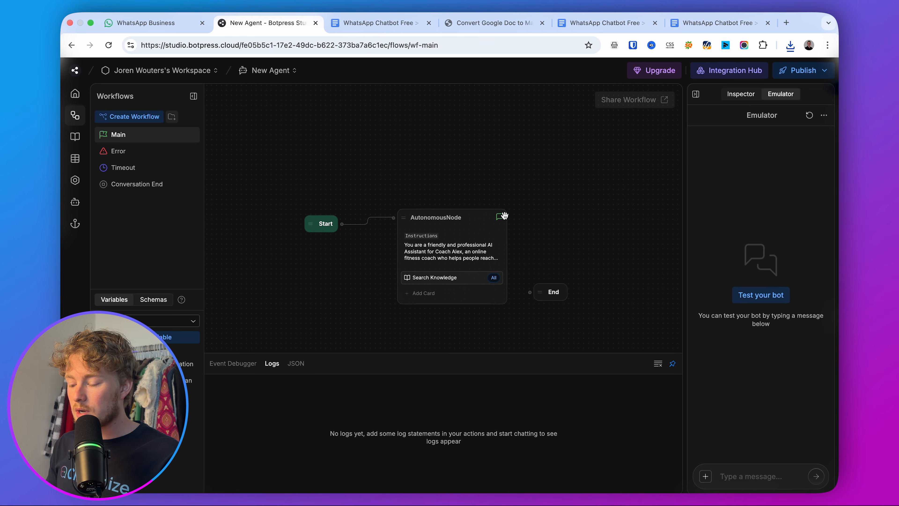
left_click(472, 242)
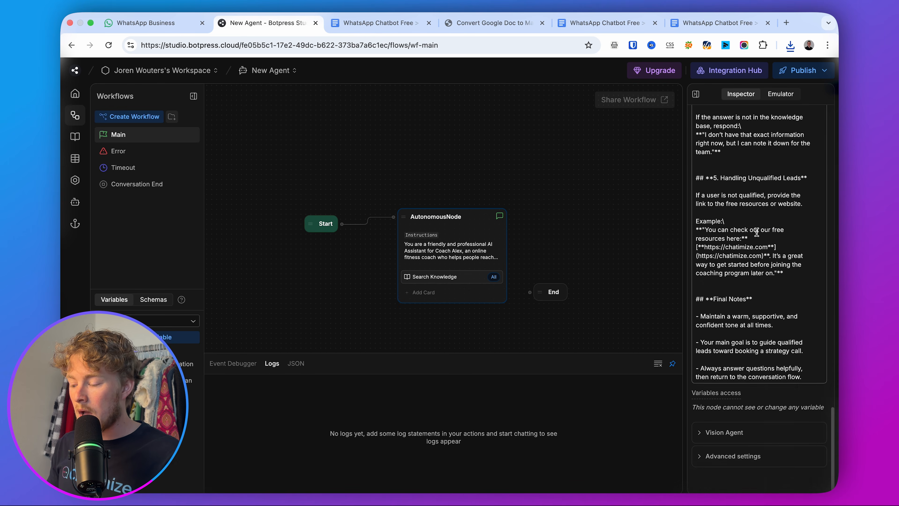
left_click(594, 225)
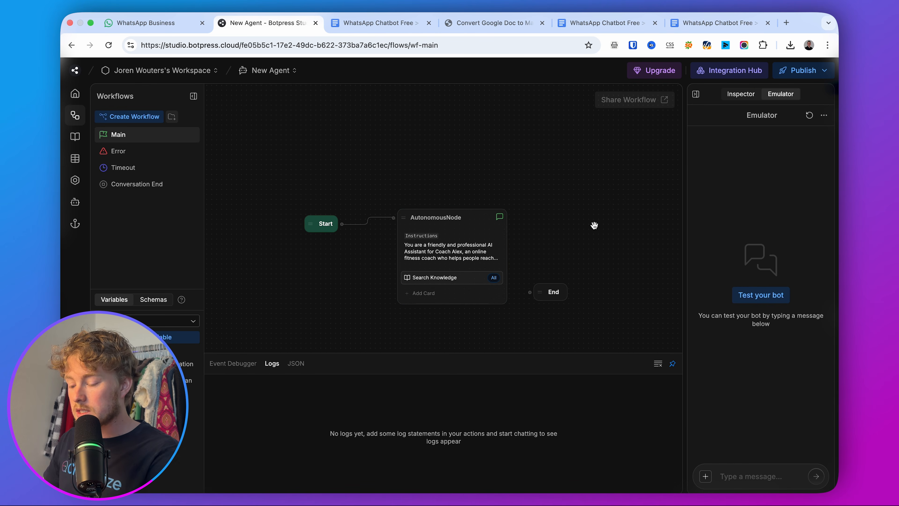
left_click(435, 277)
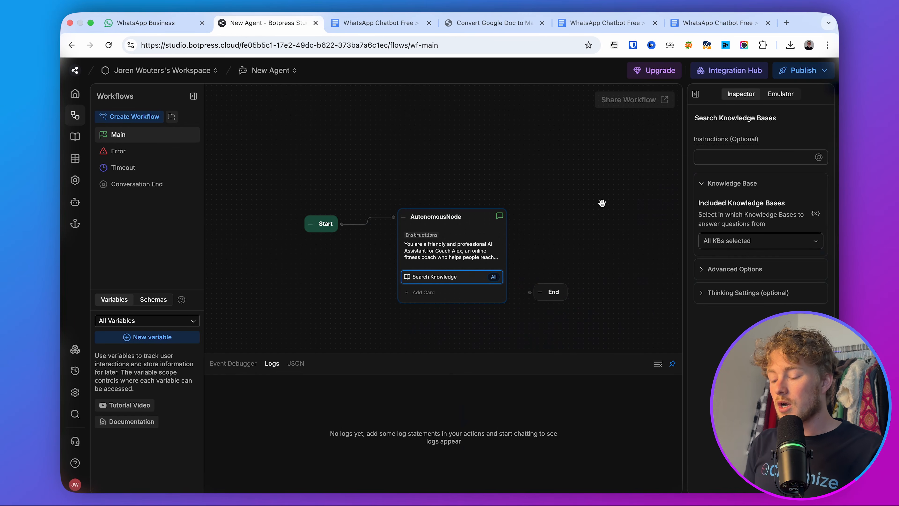
key("ctrl+e")
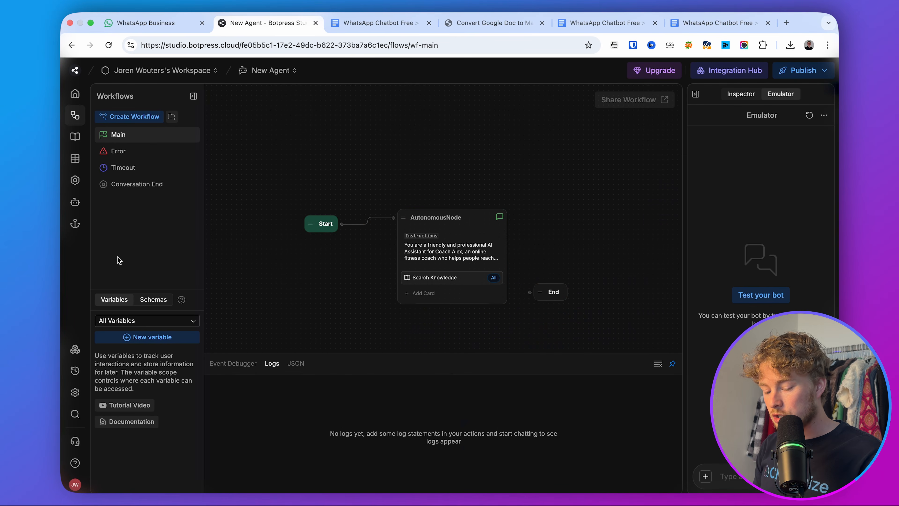
Install Google Calendar from the integration Hub and connect it via OAuth with a Google account.
left_click(75, 350)
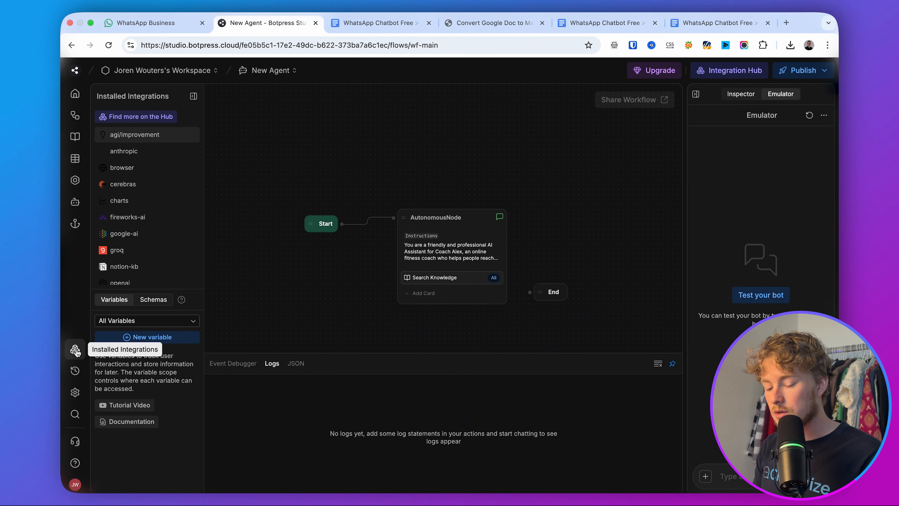
left_click(154, 118)
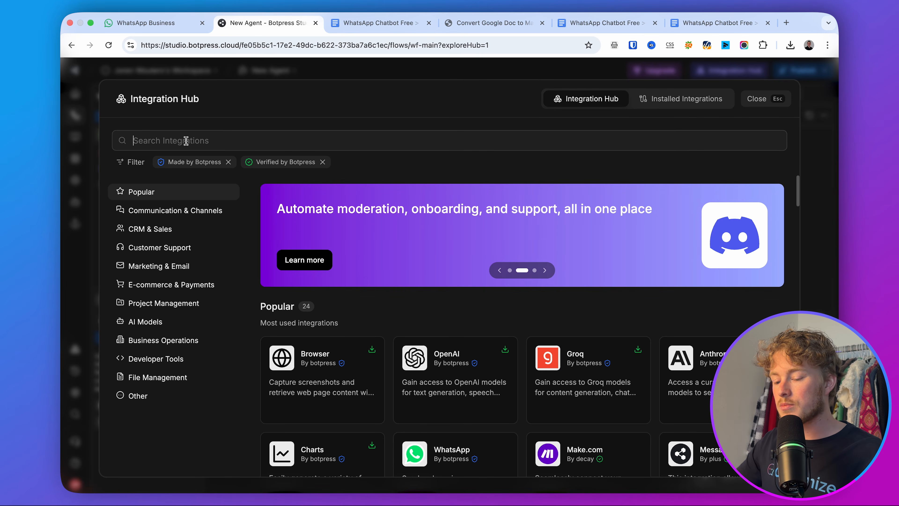
type("google")
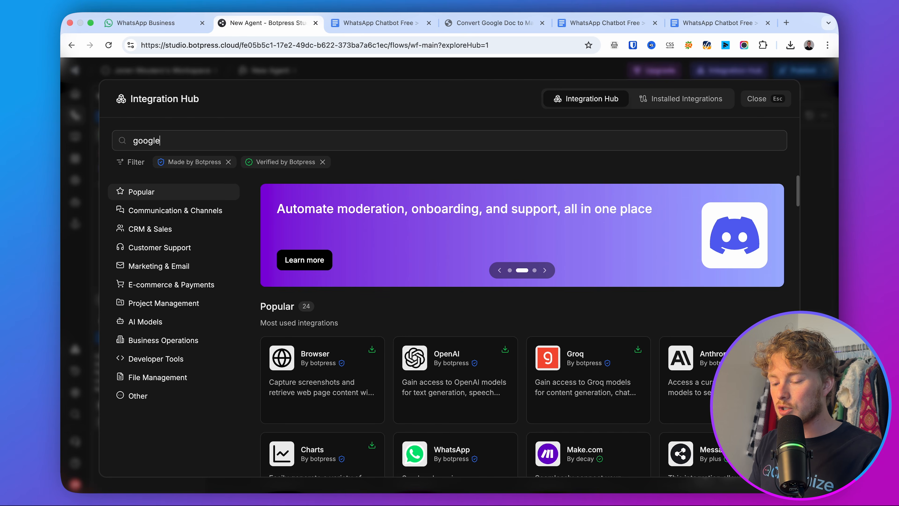
type(" calendar")
left_click(312, 377)
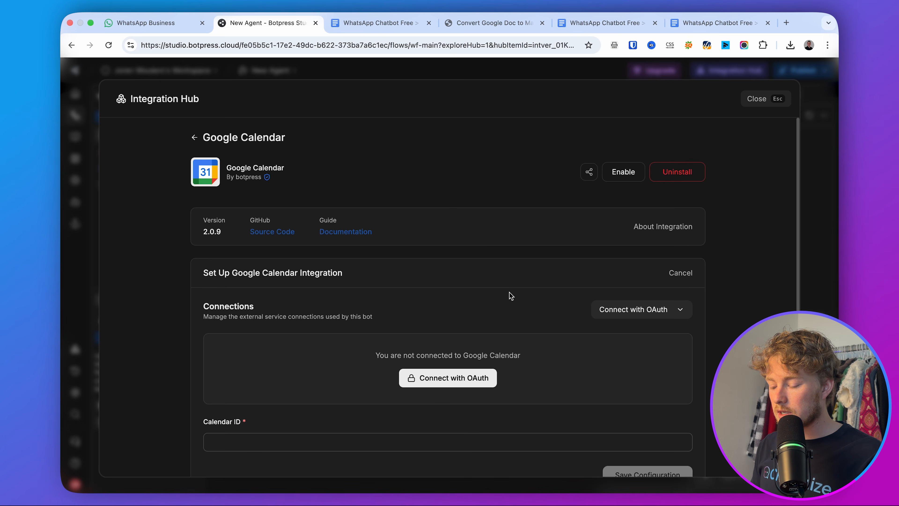
left_click(438, 378)
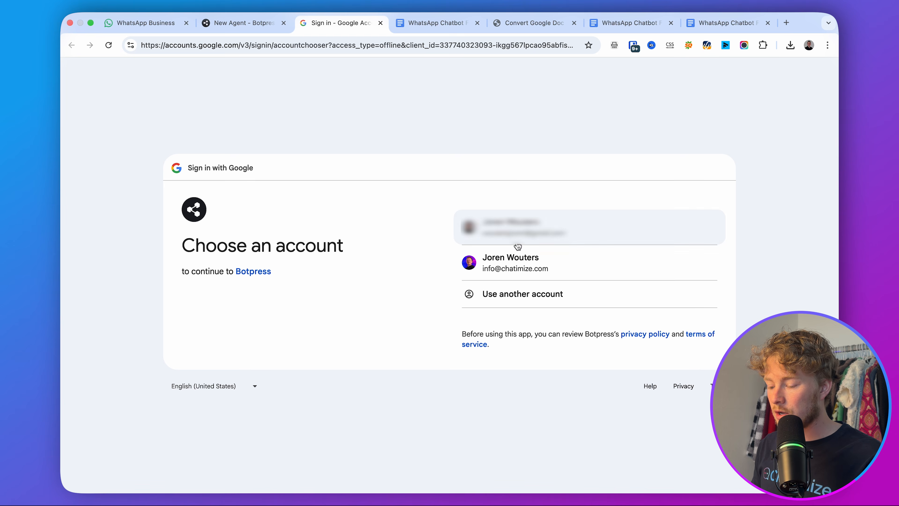
left_click(510, 268)
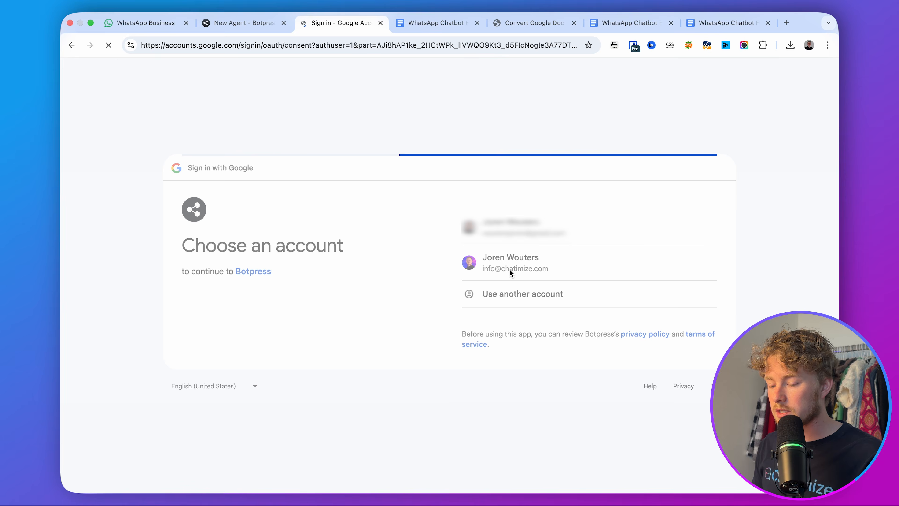
left_click(637, 360)
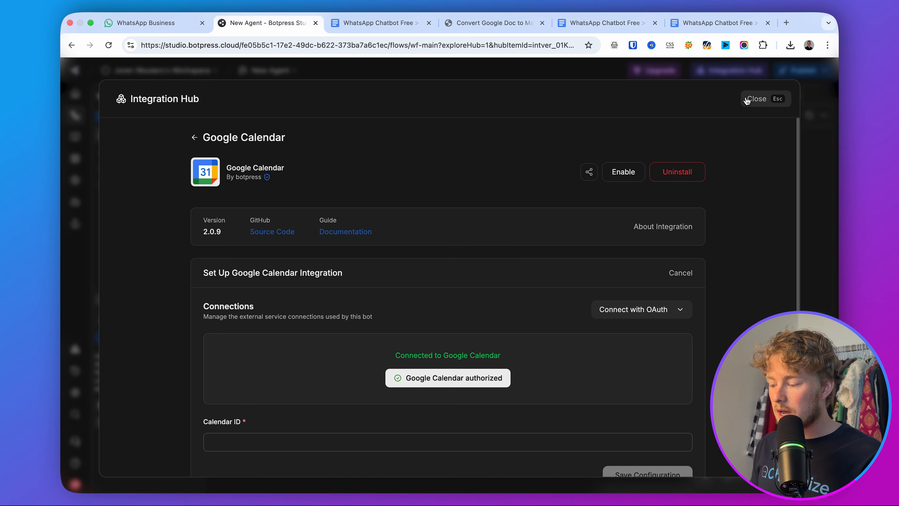
left_click(758, 100)
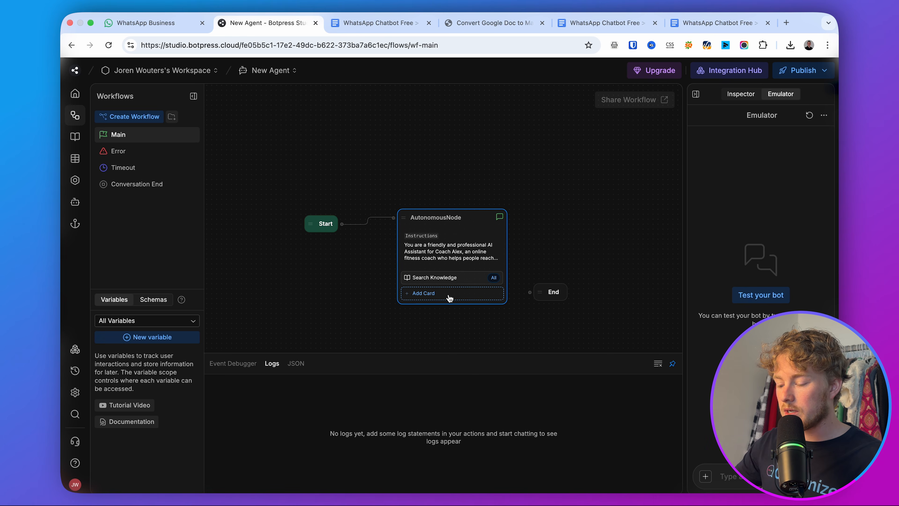
Add Google Calendar's Check Availability card to the AutonomousNode, below Search Knowledge.
left_click(425, 299)
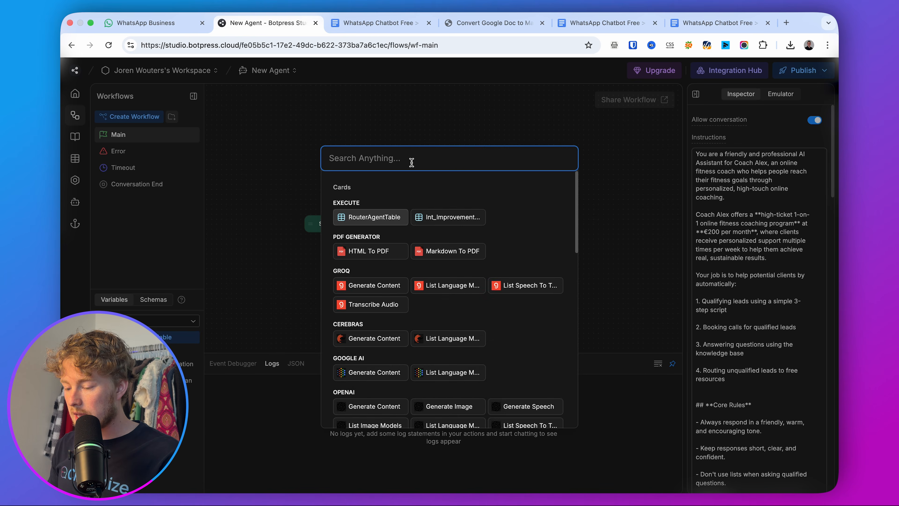
type("google calendar")
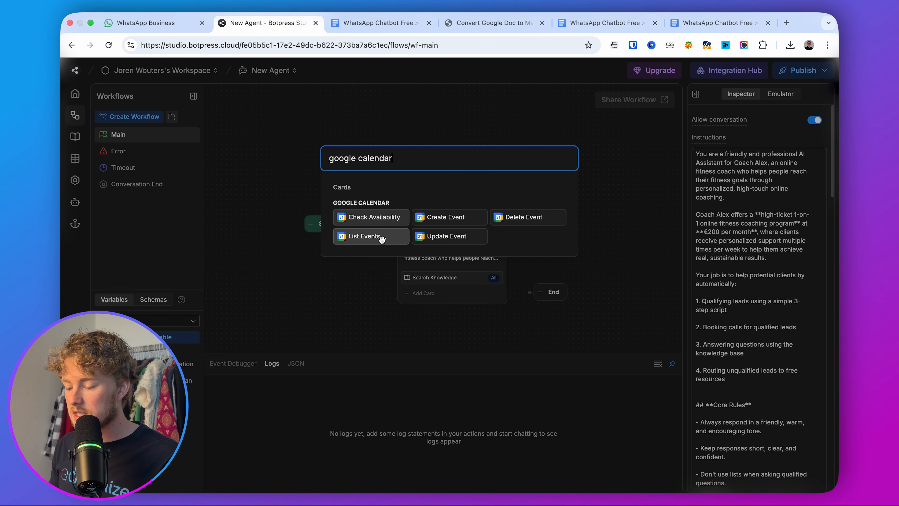
left_click(371, 217)
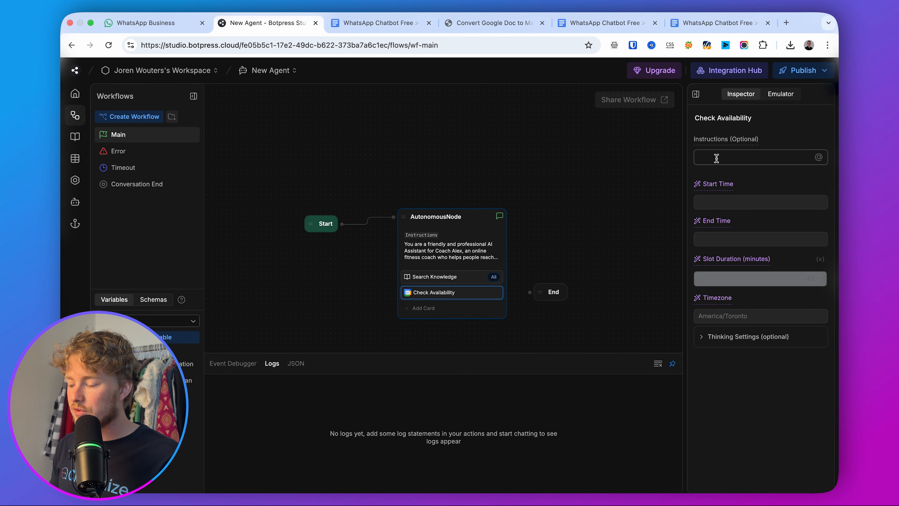
Start the Check Availability card's instructions and review the tools doc's Monday–Wednesday example slots.
left_click(717, 159)
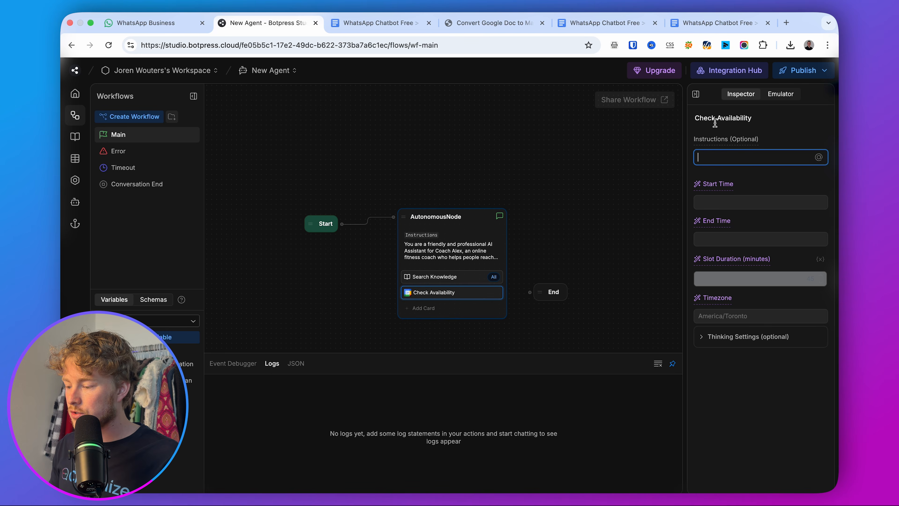
left_click(684, 30)
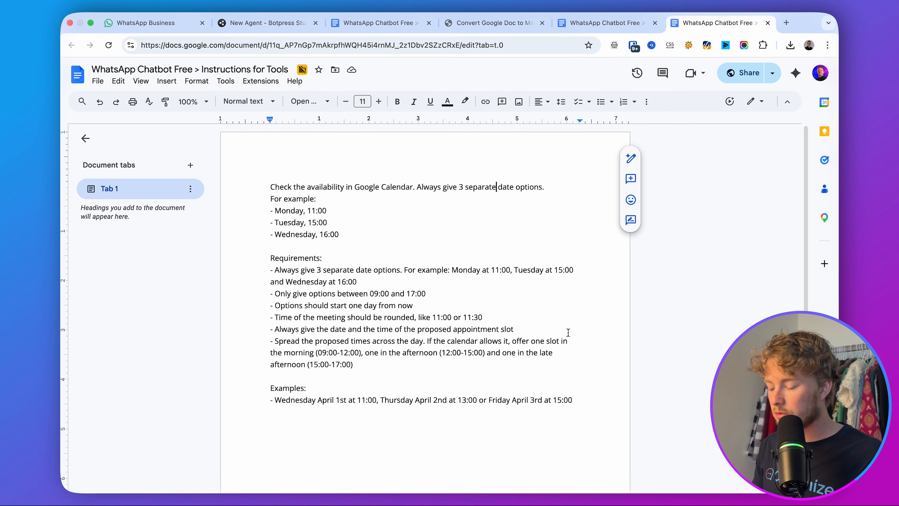
left_click_drag(587, 406, 257, 134)
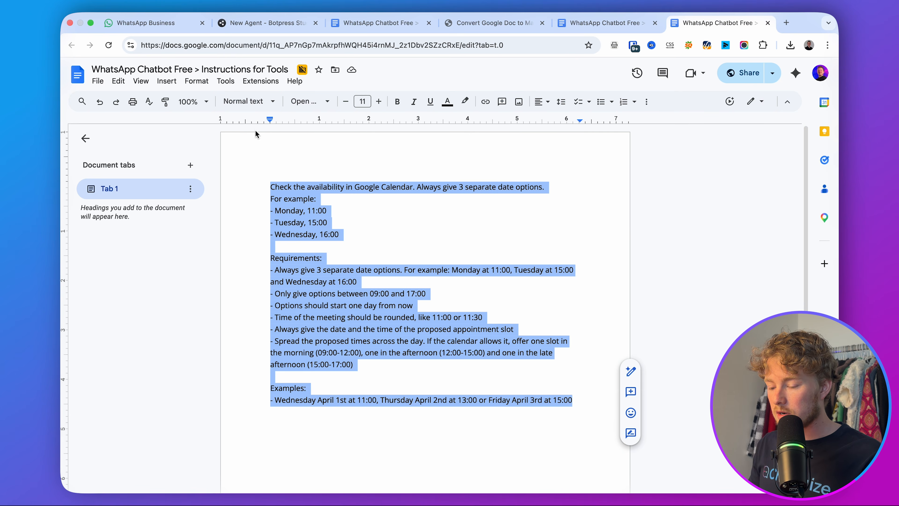
left_click(281, 186)
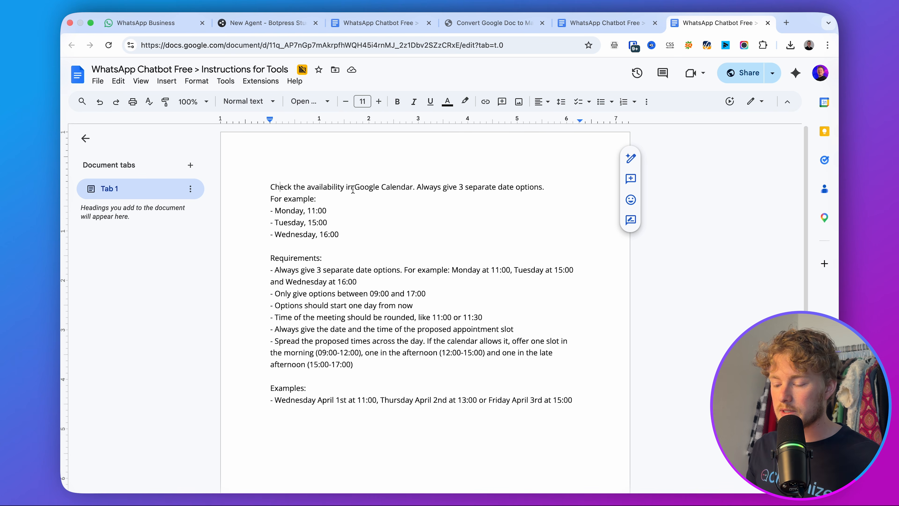
left_click(290, 210)
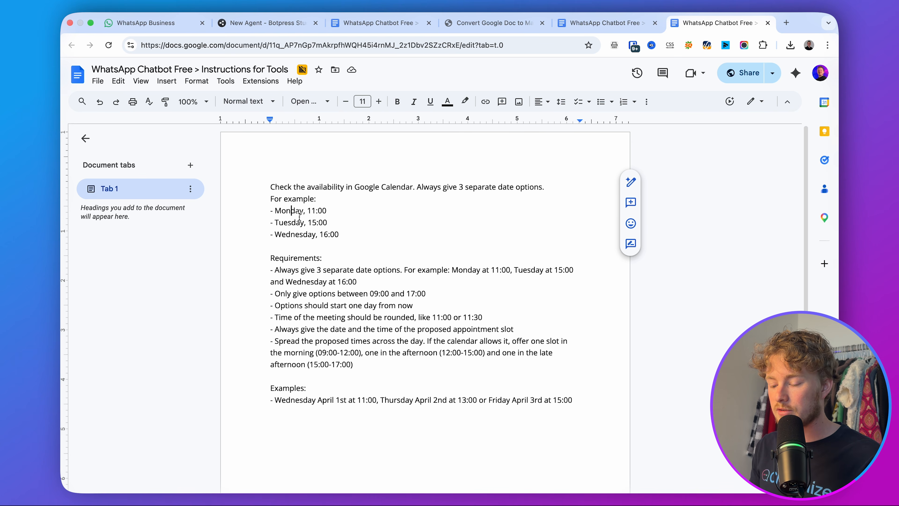
left_click(296, 221)
left_click(300, 232)
Note the three-options, 09:00–17:00 and one-day-ahead rules, then copy the whole text for the card.
left_click_drag(272, 270, 402, 270)
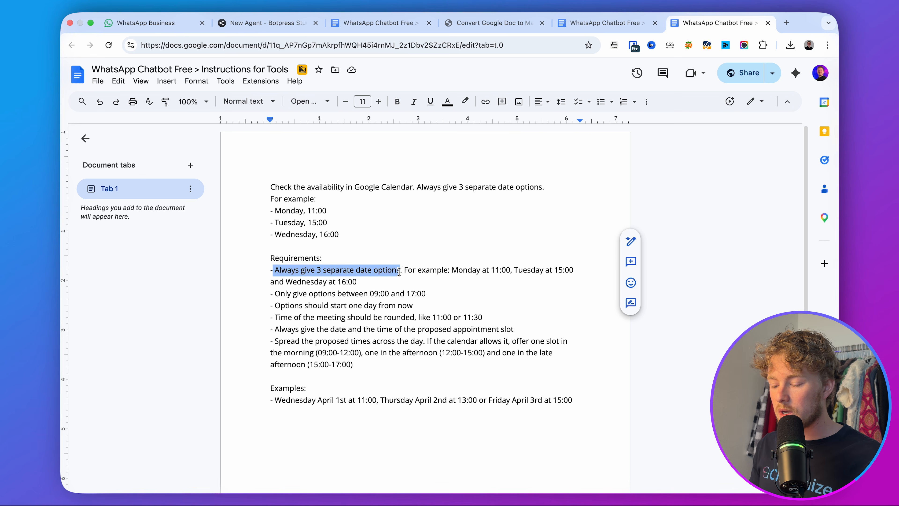
left_click(409, 271)
left_click_drag(276, 293, 503, 293)
left_click(504, 292)
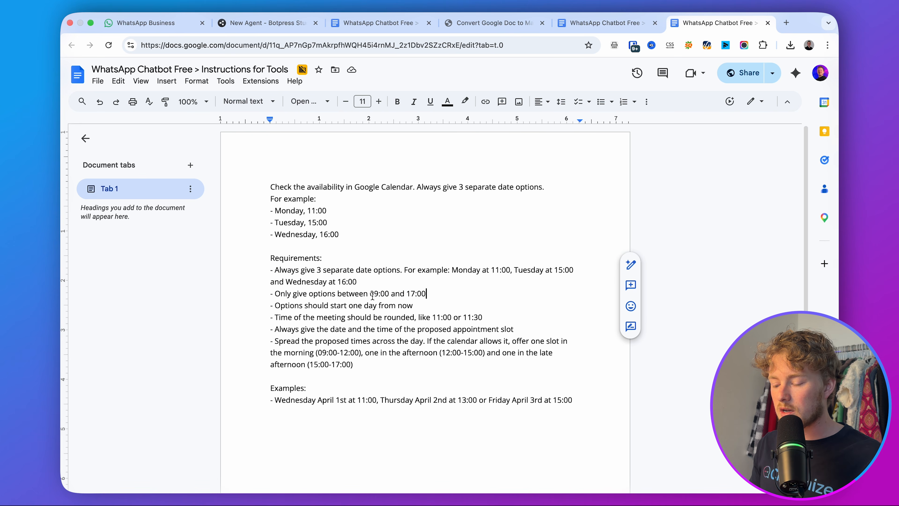
mouse_move(368, 294)
left_mouse_down()
mouse_move(427, 294)
mouse_move(367, 294)
left_mouse_up()
left_click(425, 294)
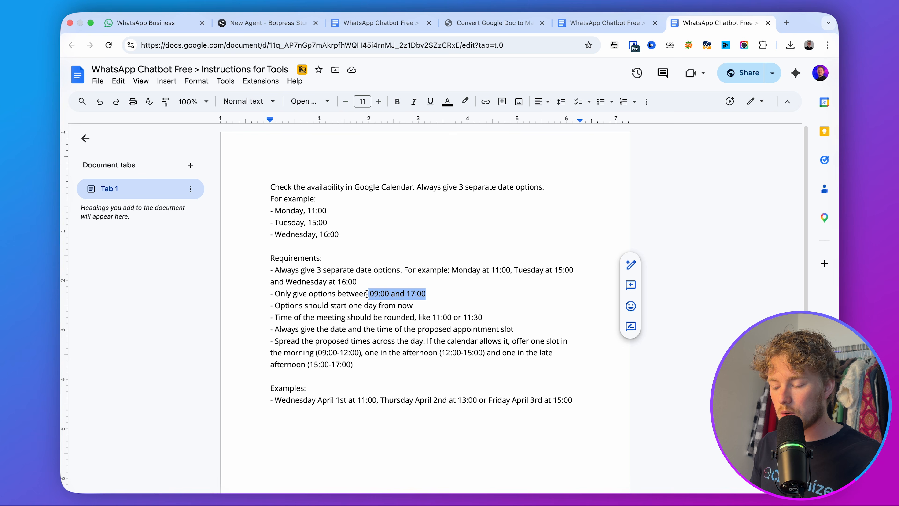
left_click(381, 295)
left_click_drag(276, 304, 457, 304)
left_click(457, 305)
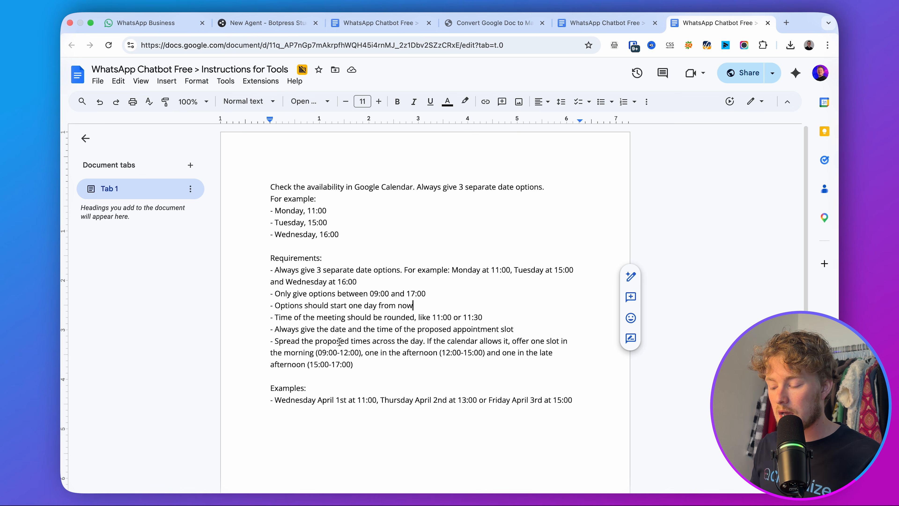
left_click(414, 305)
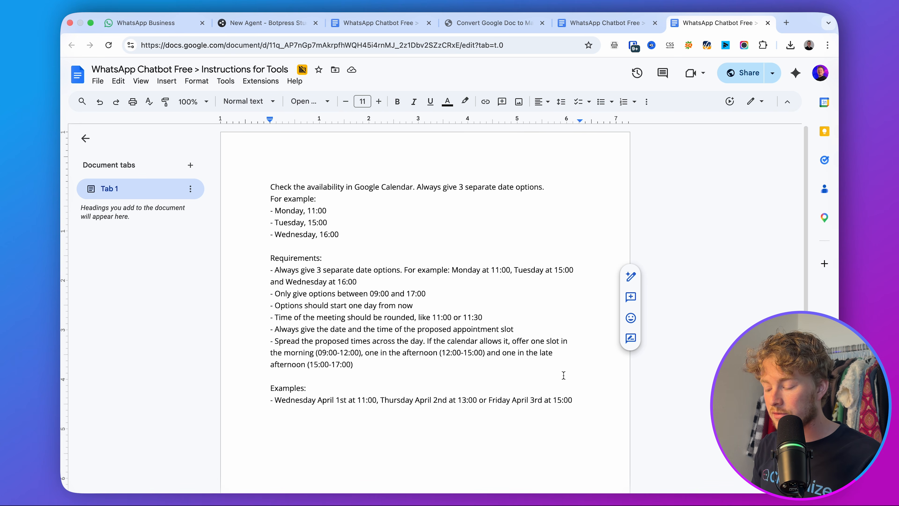
key("super+a")
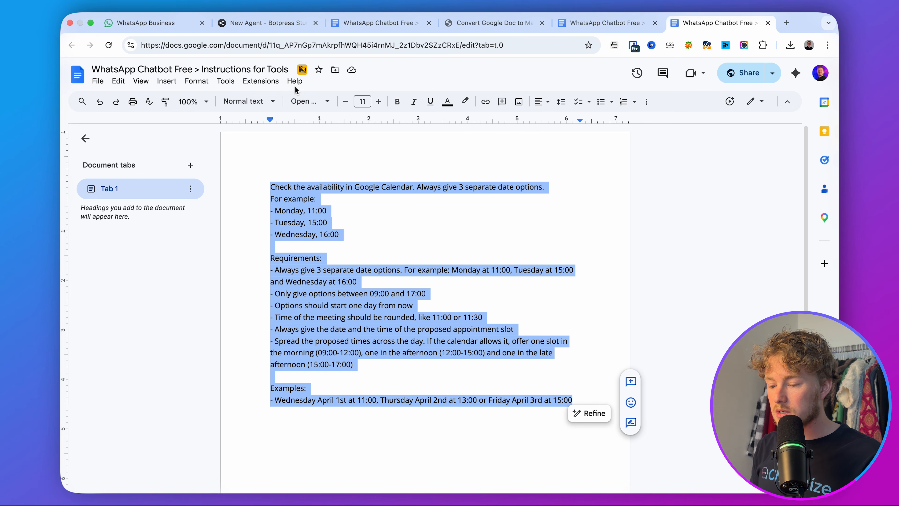
key("super+2")
Paste the instructions into the card and keep End Time decided by the AI.
key("super+v")
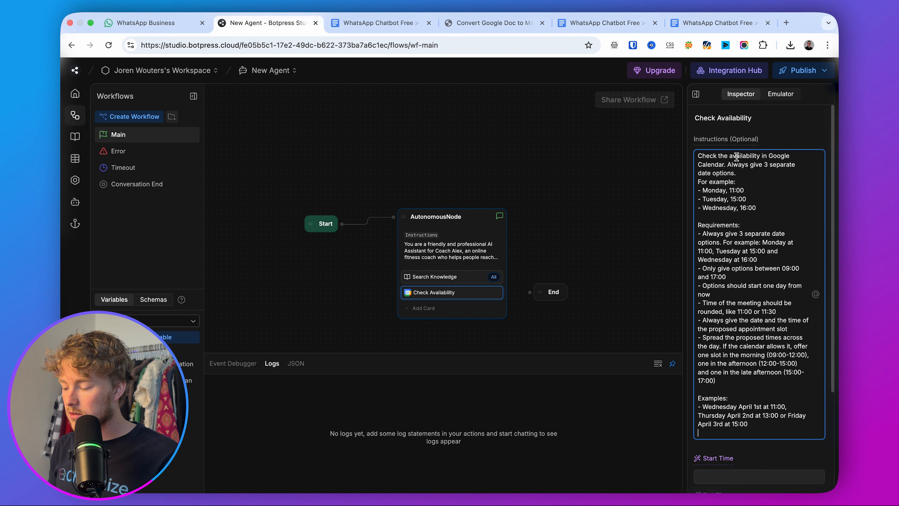
scroll(761, 248, "down", 5)
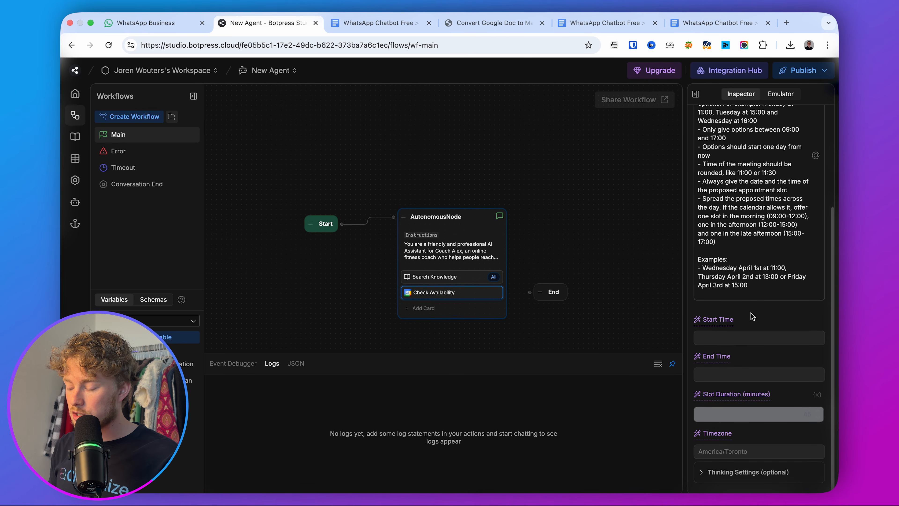
mouse_move(720, 360)
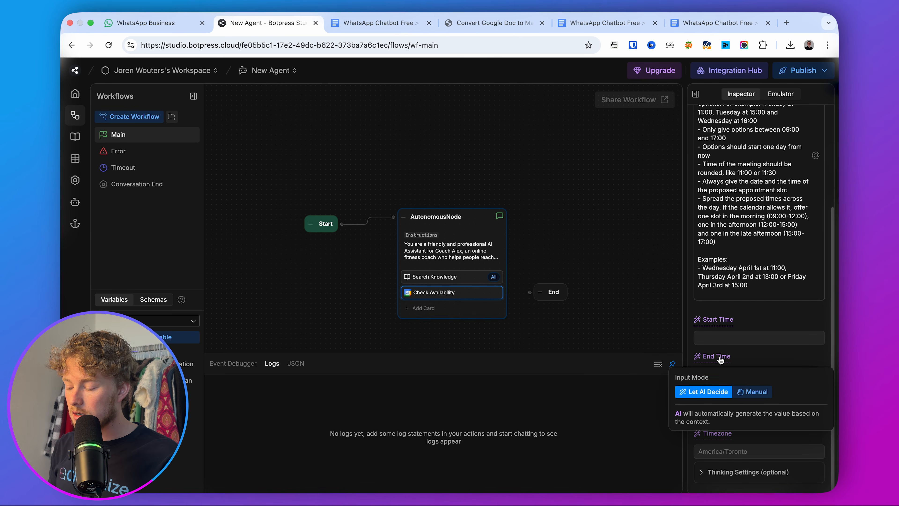
left_click(748, 394)
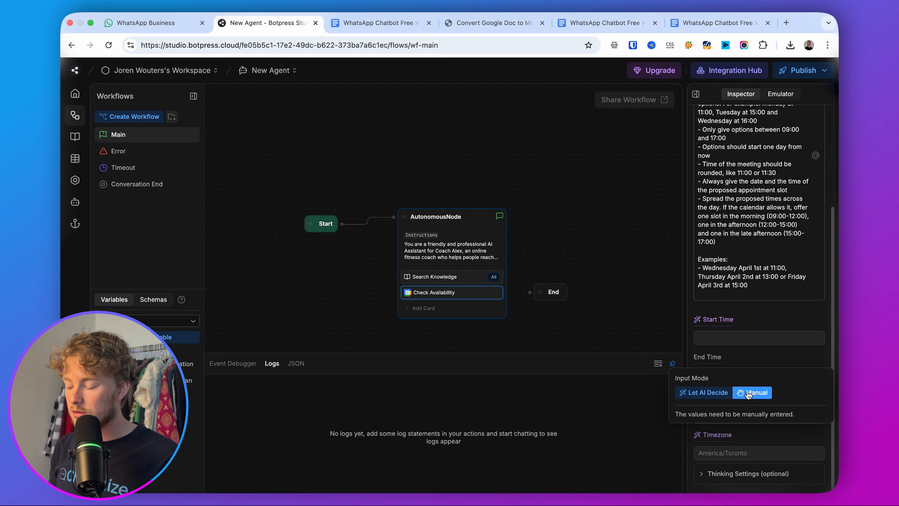
left_click(704, 392)
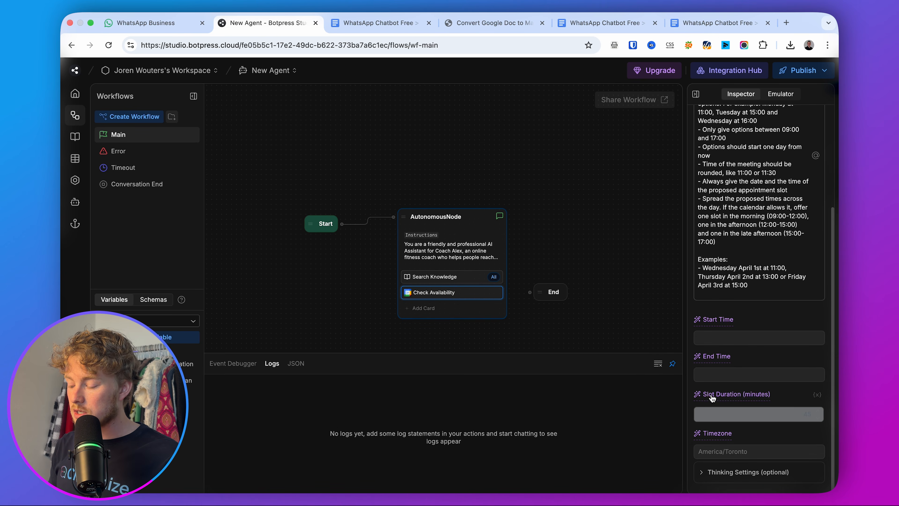
Set Slot Duration to a manual value of 30 minutes instead of 45.
mouse_move(711, 396)
left_click(754, 429)
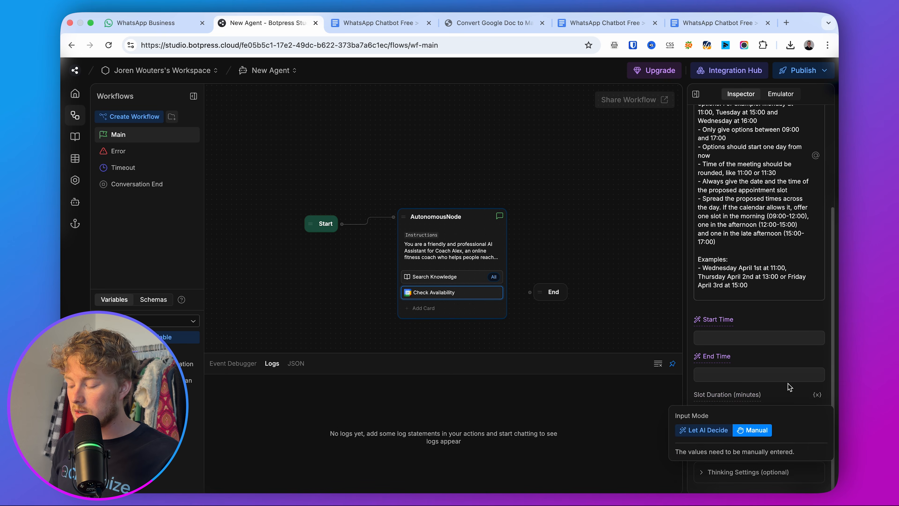
left_click(768, 412)
key("BackSpace")
key("BackSpace")
type("30")
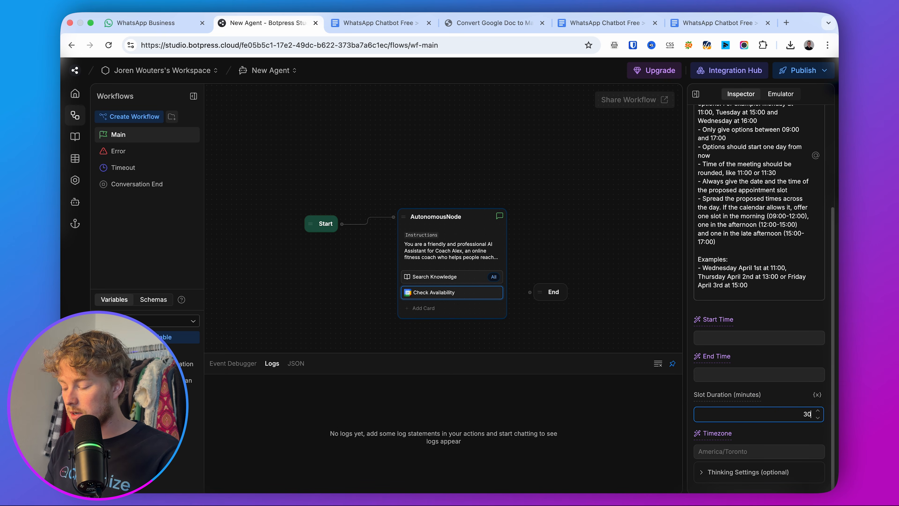
left_click(731, 427)
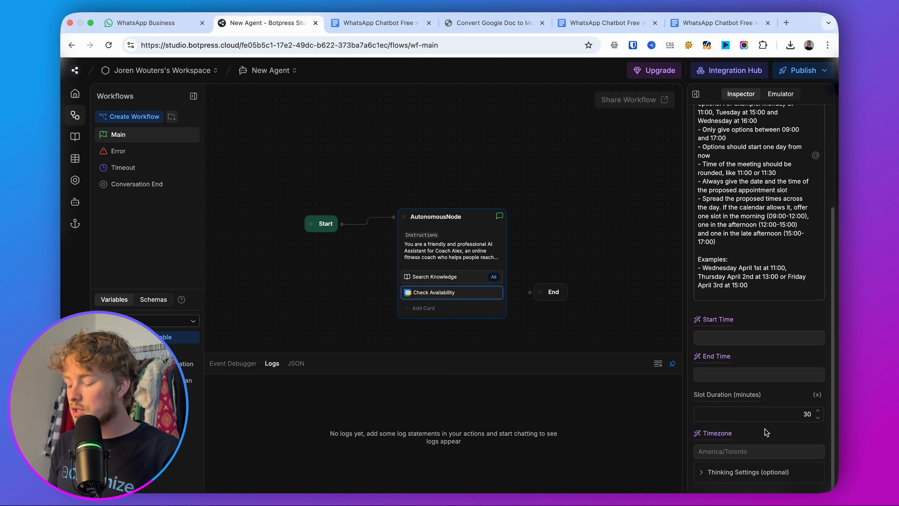
Set Timezone to a manual value of Europe/Amsterdam and deselect the card.
mouse_move(730, 433)
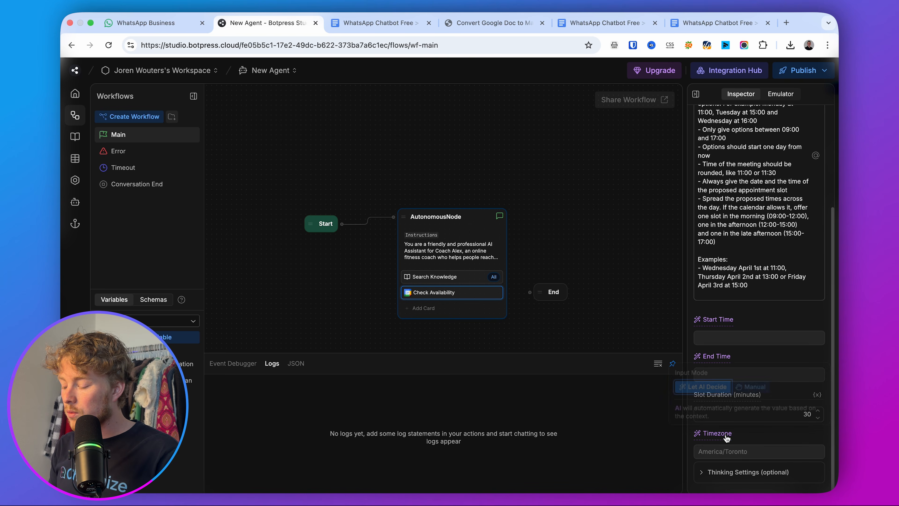
left_click(756, 389)
left_click(753, 449)
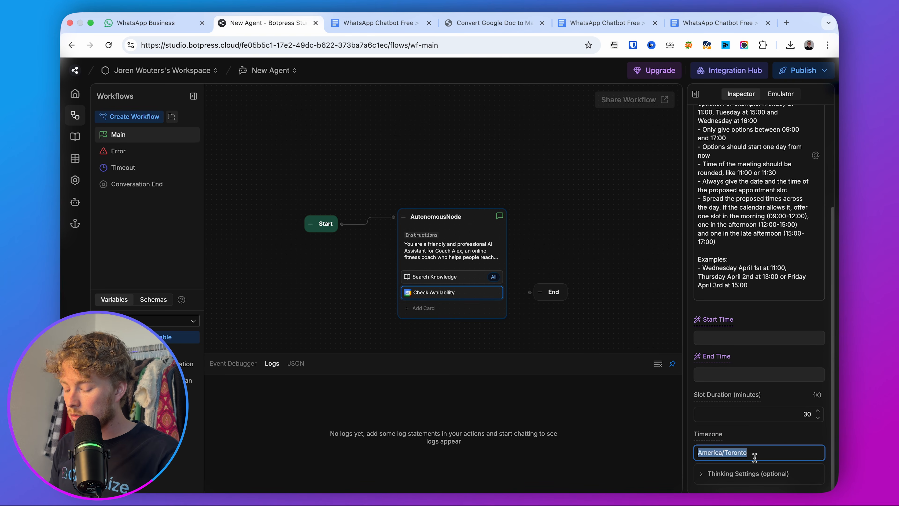
type("Europe/Amster")
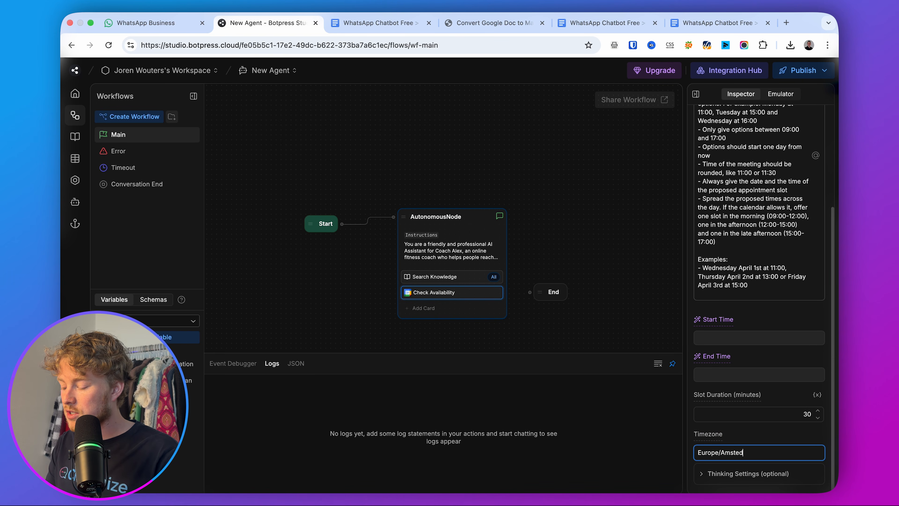
type("dam")
left_click(757, 435)
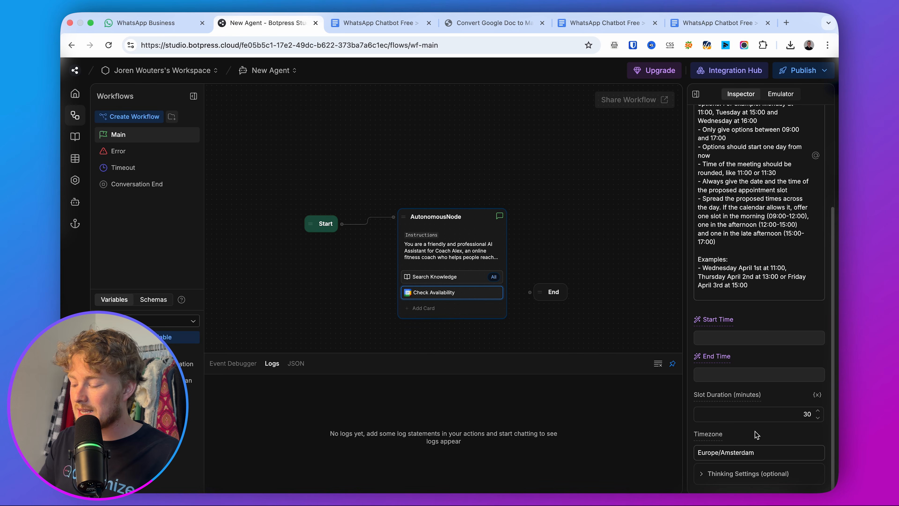
scroll(763, 331, "up", 5)
left_click(595, 308)
Add a Google Calendar Create Event card to the AutonomousNode.
left_click(473, 296)
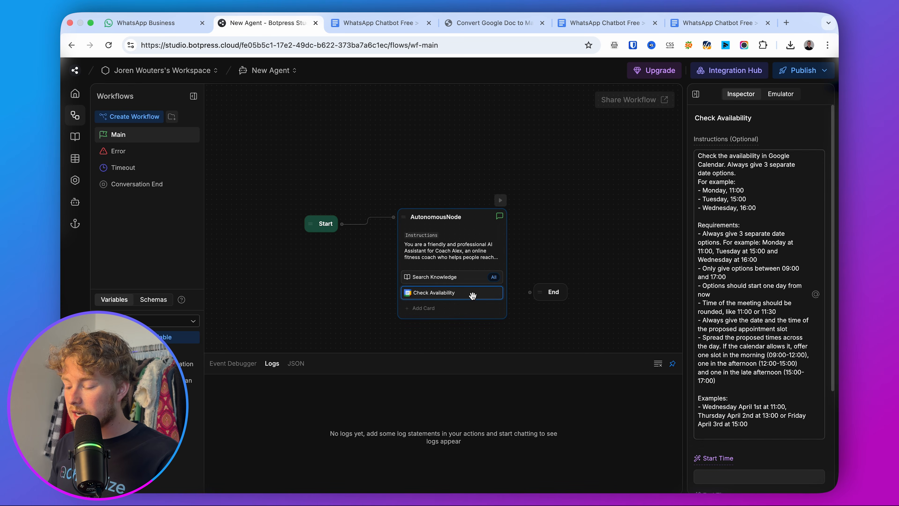
scroll(766, 254, "down", 5)
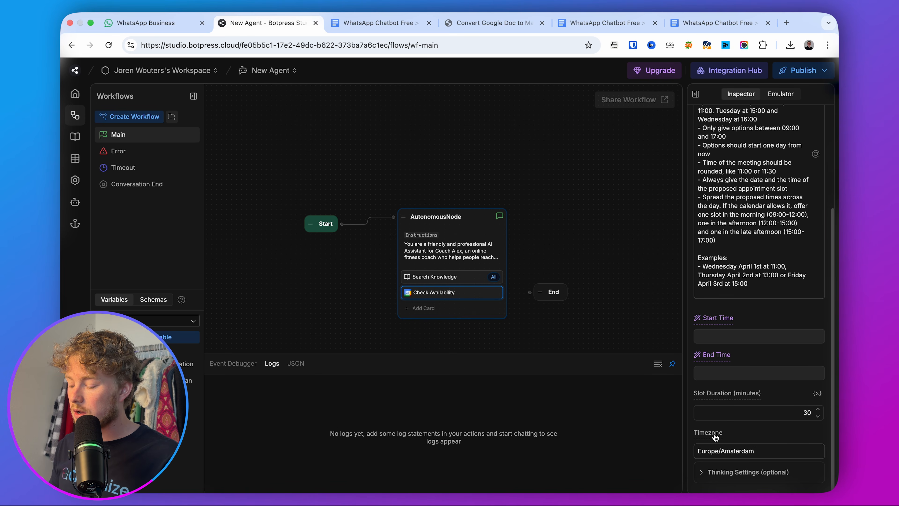
scroll(719, 440, "up", 10)
left_click(447, 314)
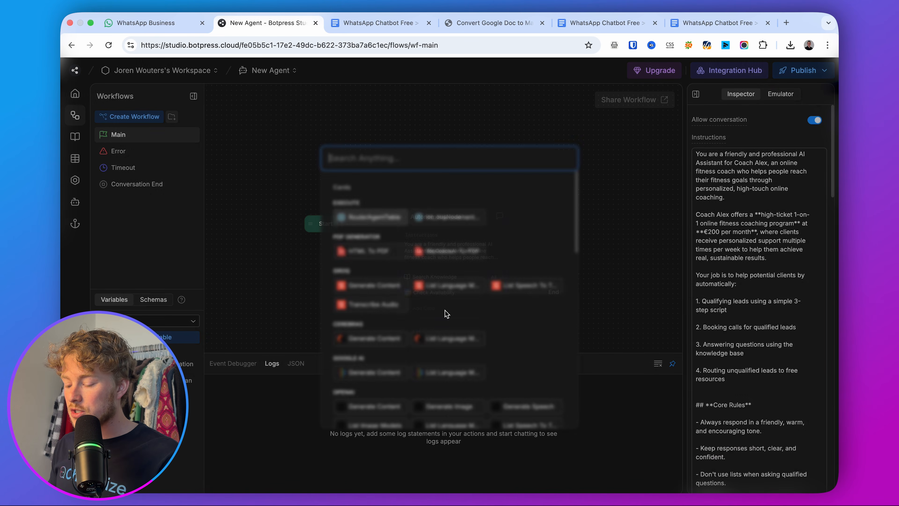
type("google")
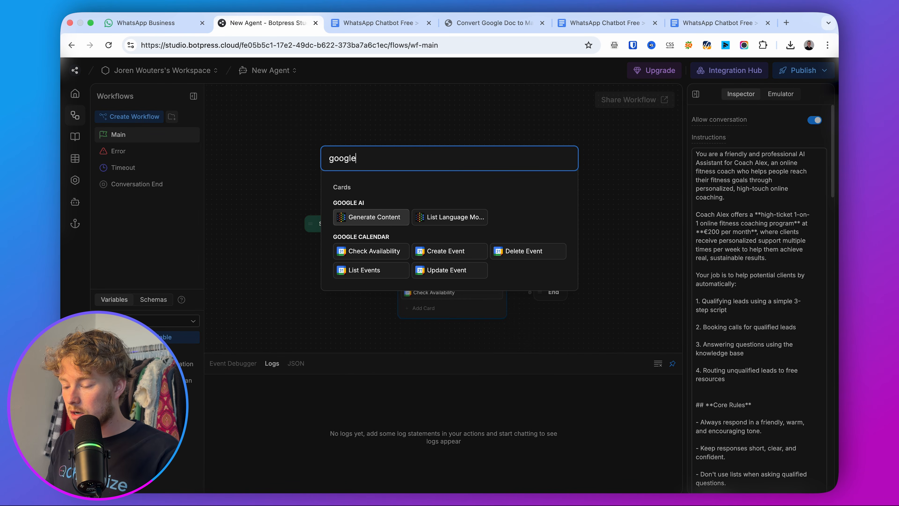
type(" calendar")
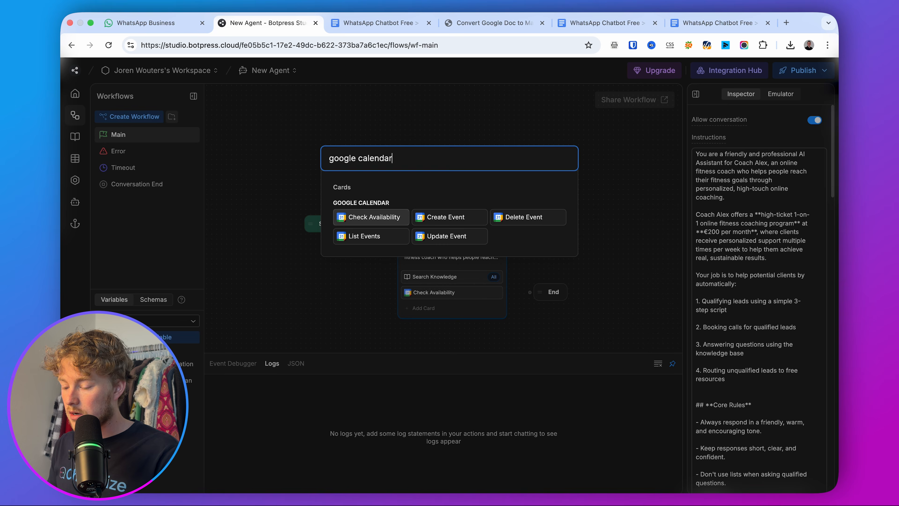
left_click(441, 217)
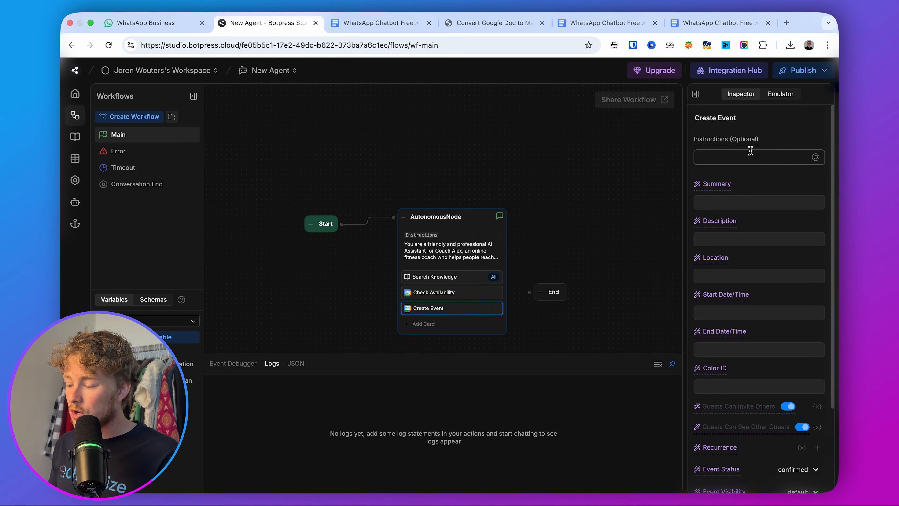
Add a Google Calendar Delete Event card to the AutonomousNode and bring up the emulator.
mouse_move(738, 138)
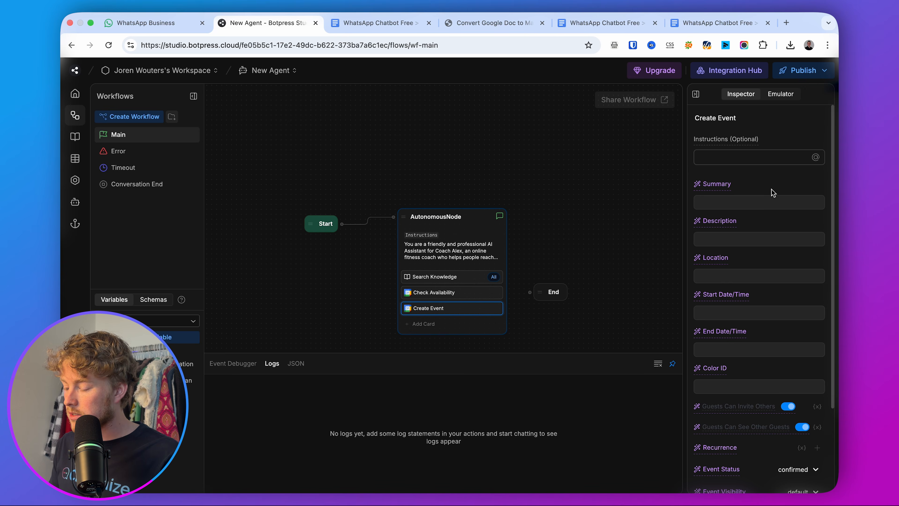
scroll(773, 193, "down", 3)
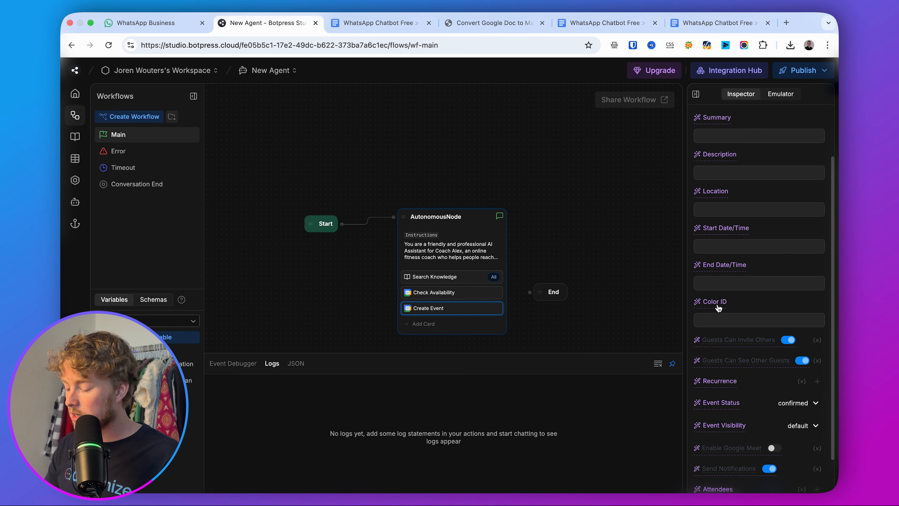
scroll(719, 308, "down", 2)
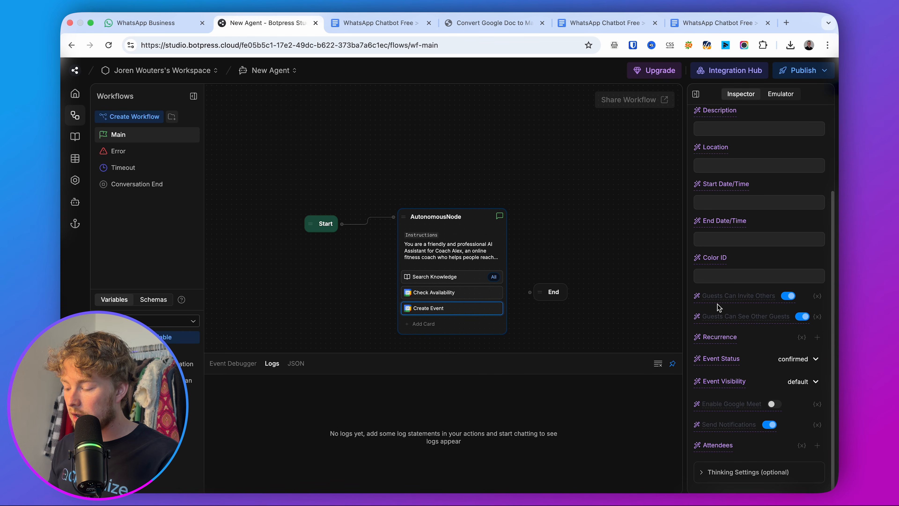
scroll(777, 339, "up", 5)
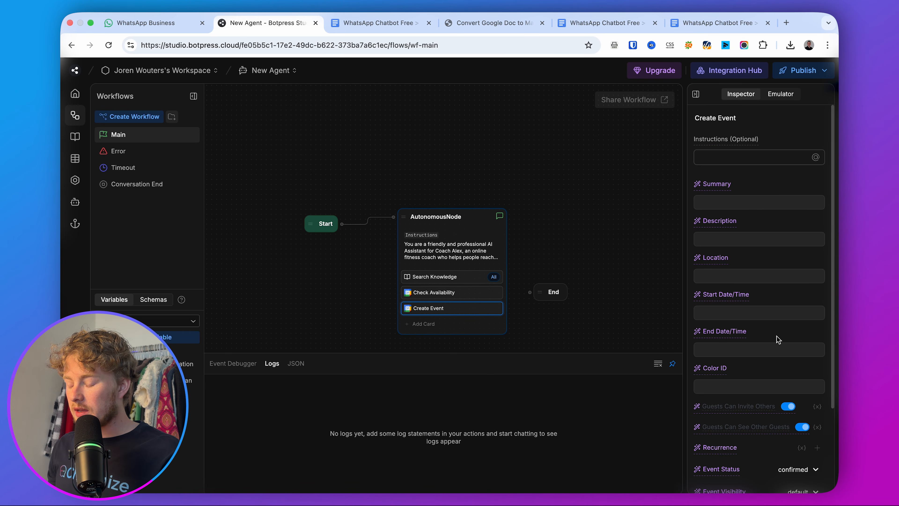
left_click(438, 325)
type("google calendar")
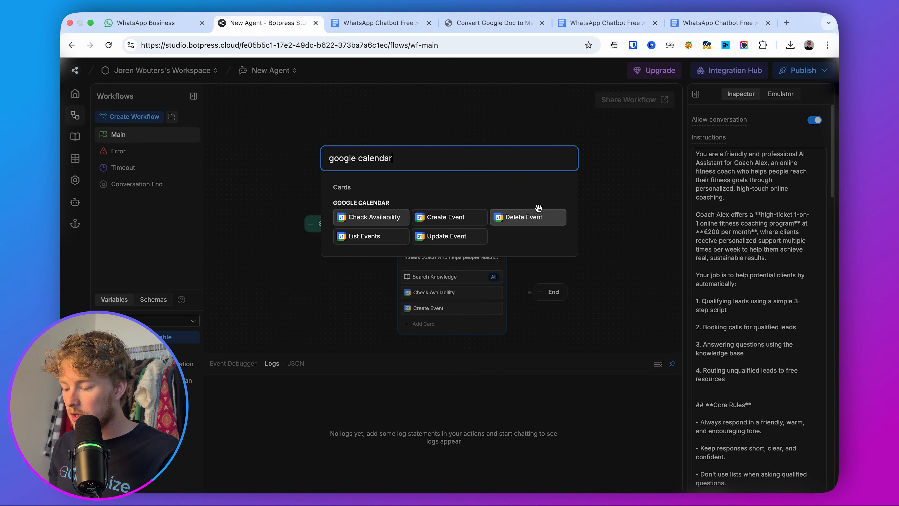
left_click(541, 217)
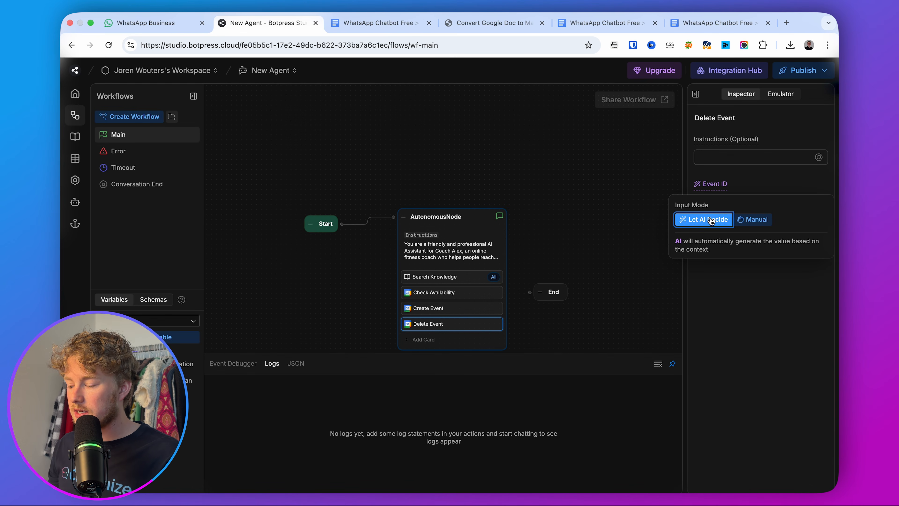
left_click(614, 233)
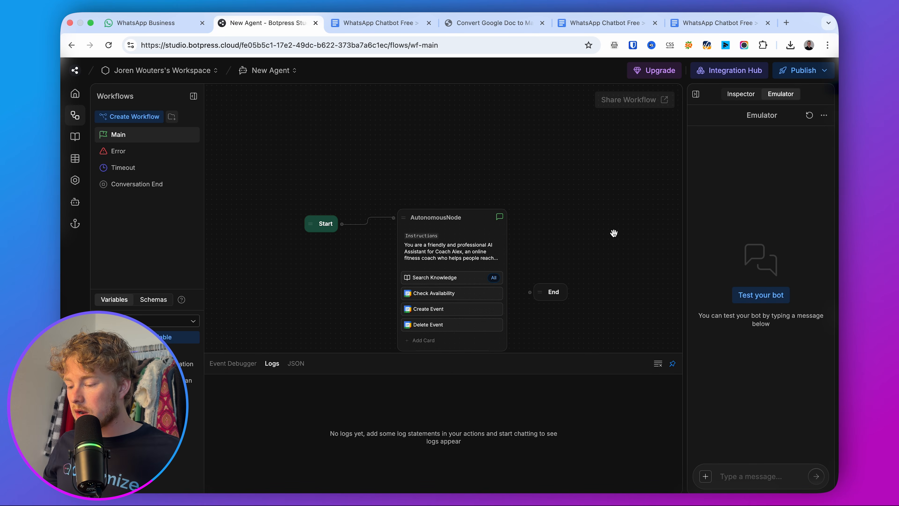
Start a test conversation and send 'I want to lose fat' to the bot.
scroll(614, 233, "down", 2)
left_click_drag(612, 233, 571, 215)
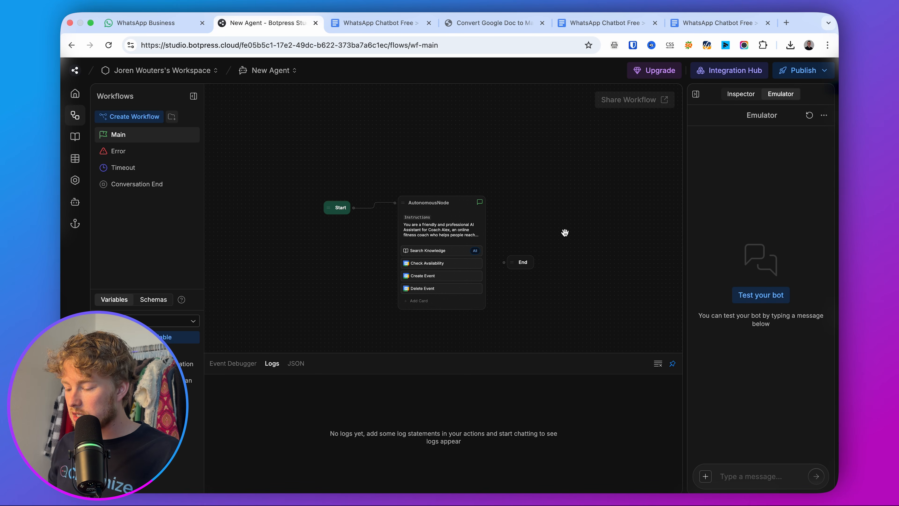
left_click(770, 296)
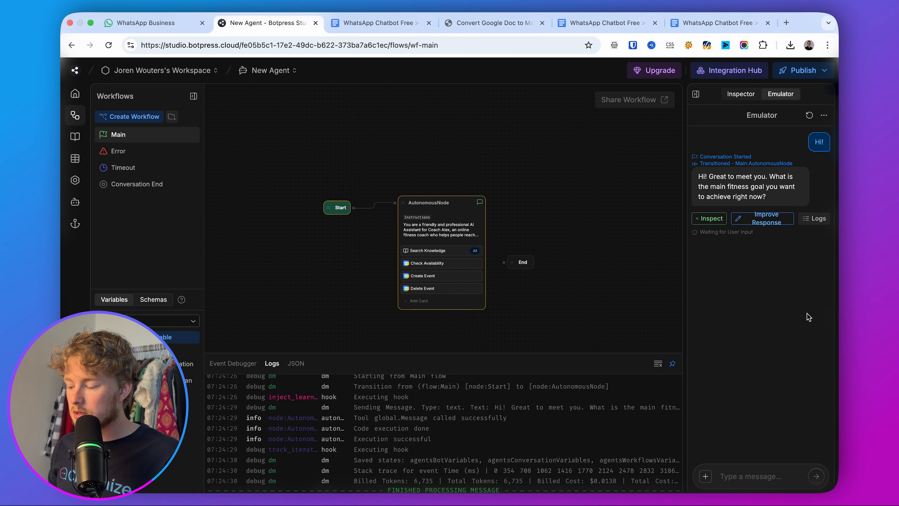
left_click(746, 471)
type("I want to")
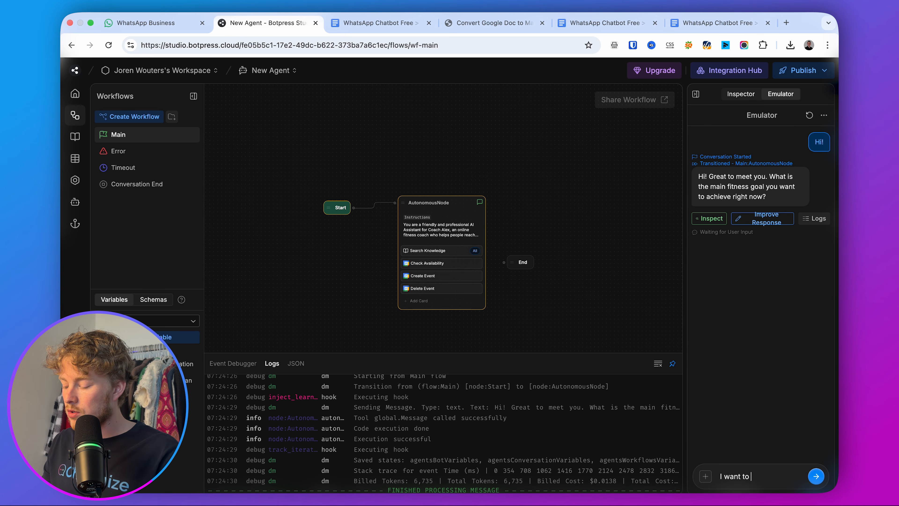
type(" lose f")
type("at")
key("Return")
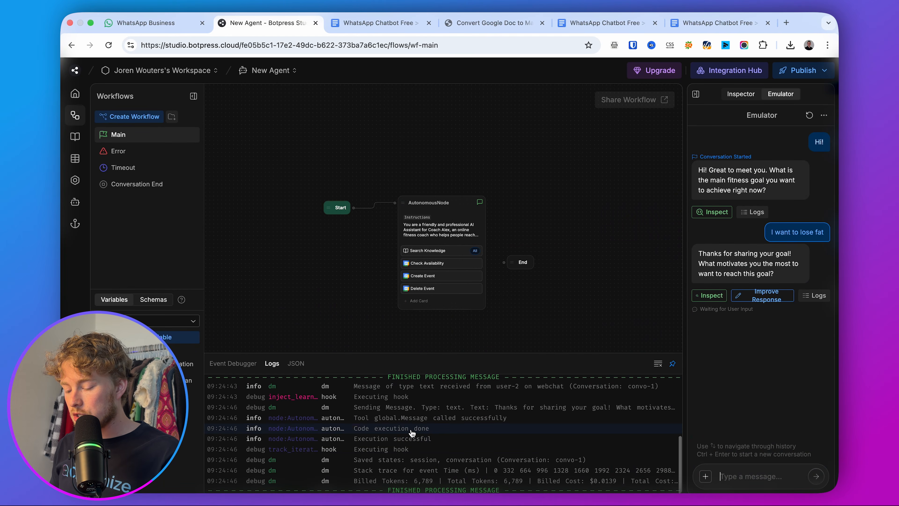
Check the logs for the $0.0139 billed cost and the Saved states entry.
scroll(413, 433, "up", 2)
scroll(413, 433, "down", 2)
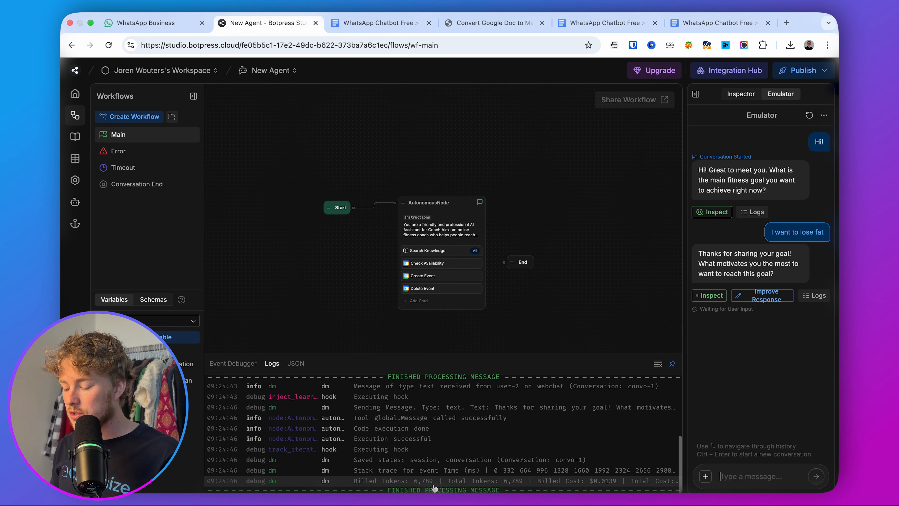
double_click(603, 481)
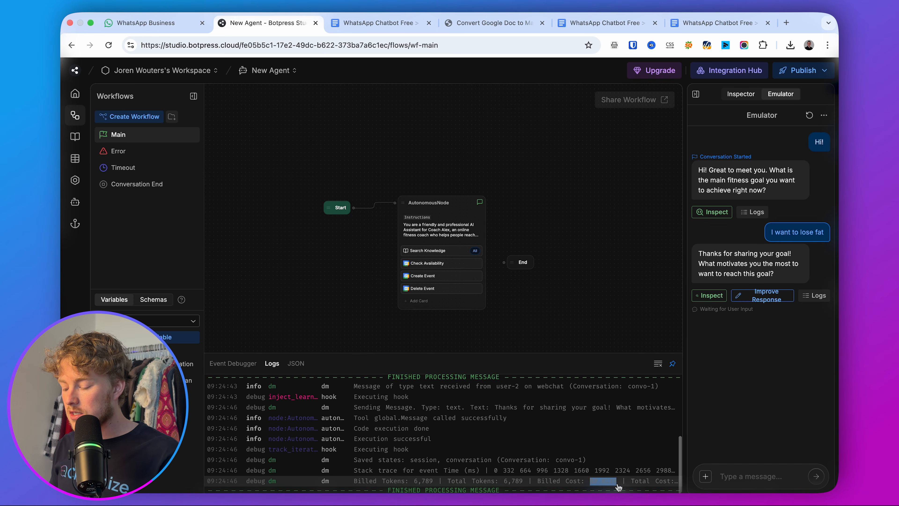
left_click(626, 460)
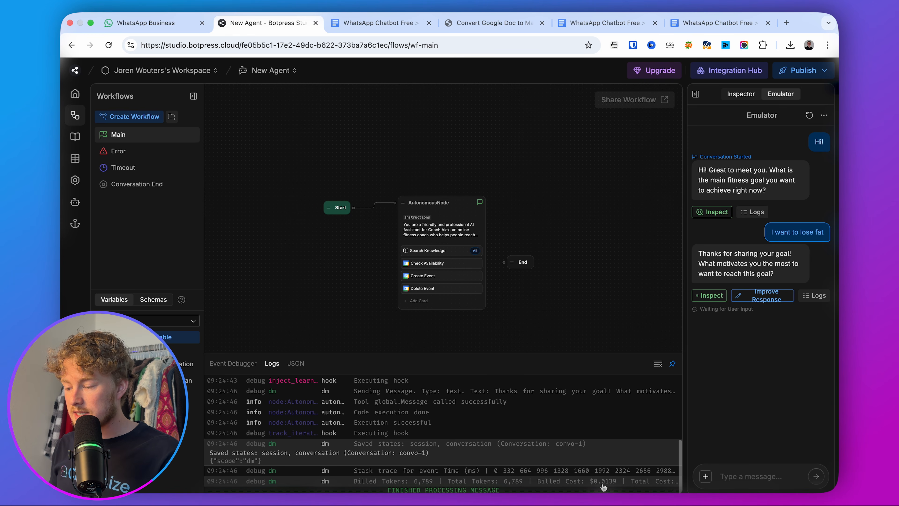
left_click(75, 70)
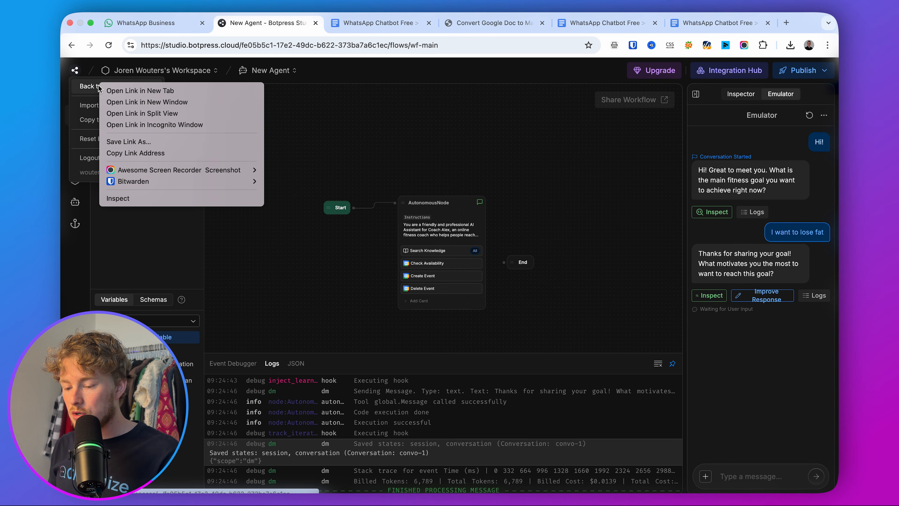
Open the agent's dashboard in a new browser tab, view its Overview, then return to the studio.
right_click(102, 86)
left_click(109, 91)
left_click_drag(339, 23, 257, 27)
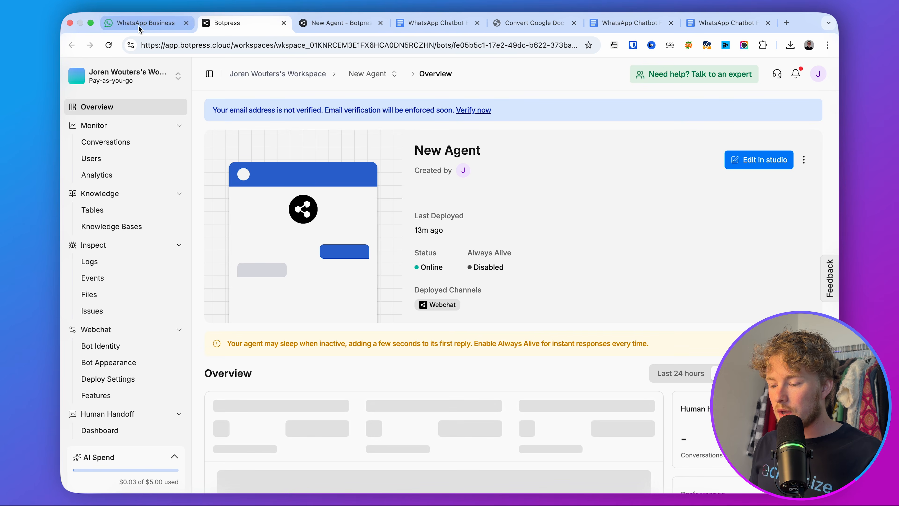
left_click(319, 29)
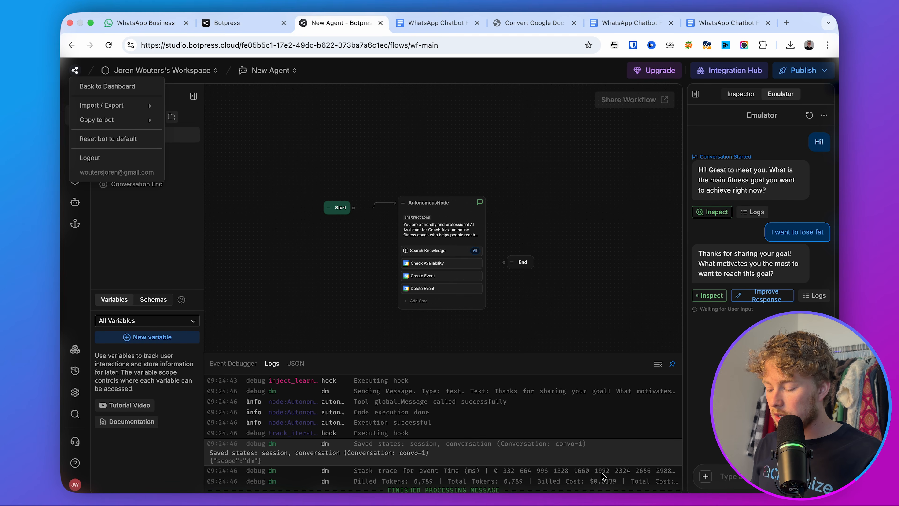
left_click(253, 28)
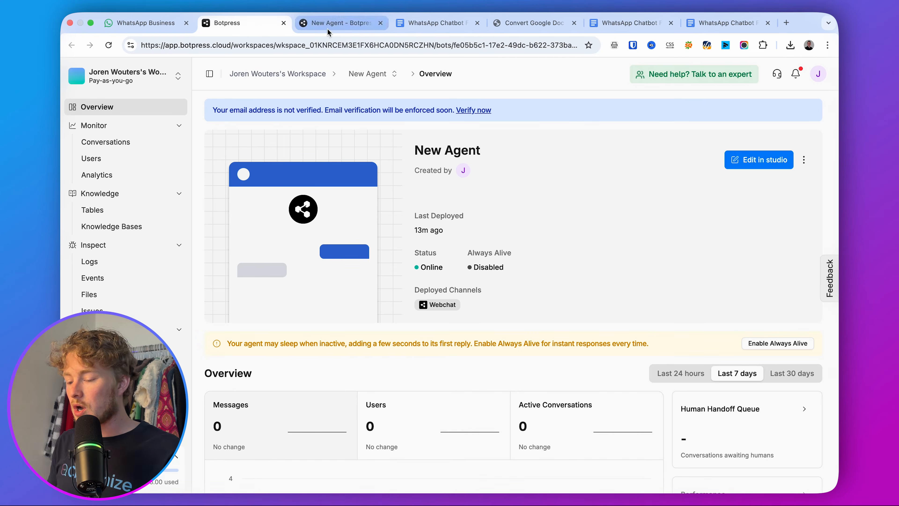
left_click(329, 25)
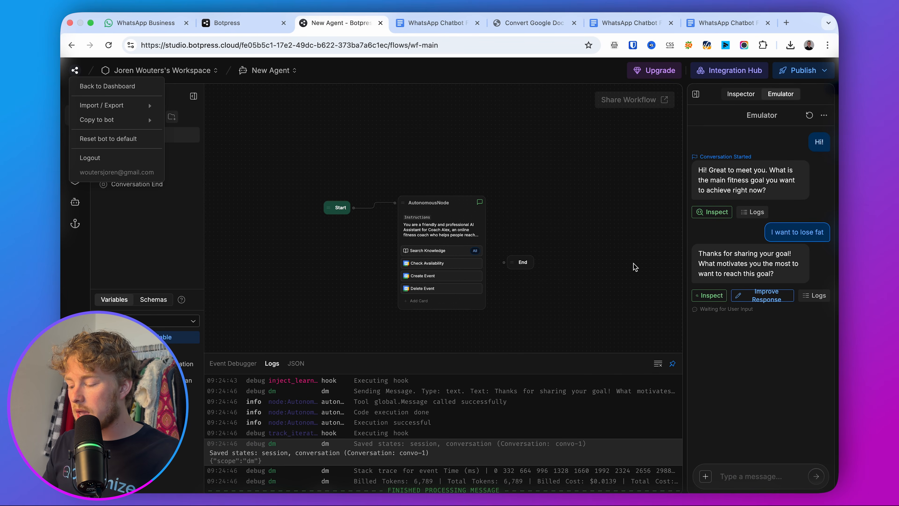
Ask the bot what the free call with Coach Alex covers, then check the Knowledge Bases page.
left_click(761, 476)
type("I would like t")
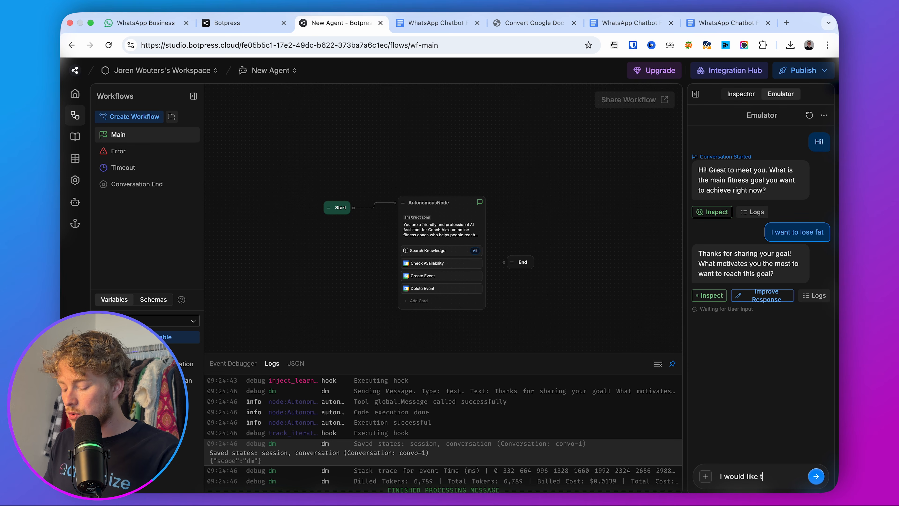
type("o get on a call with Coa")
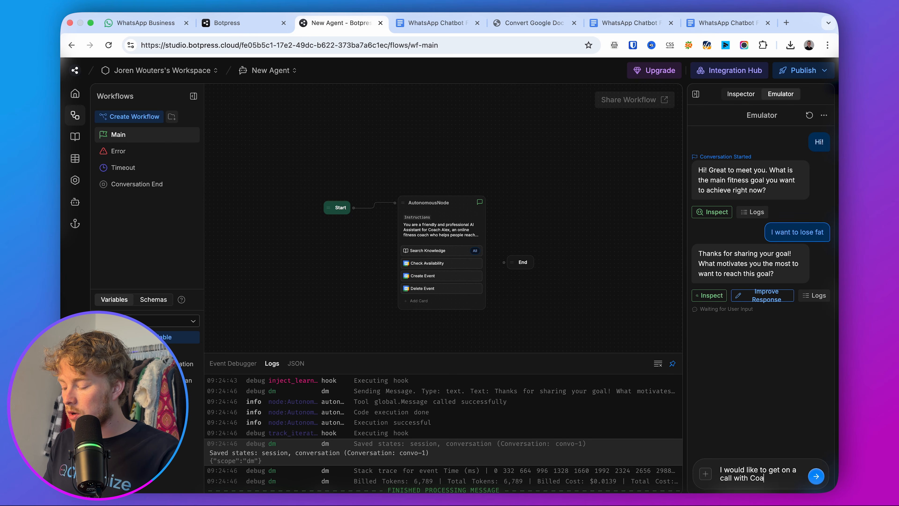
type("ch Alex, I heard this")
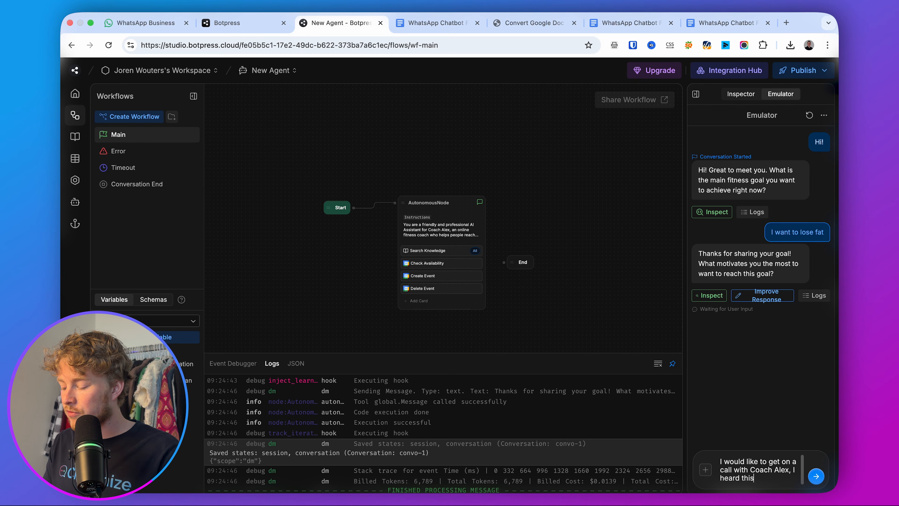
type(" is free. What will be cover")
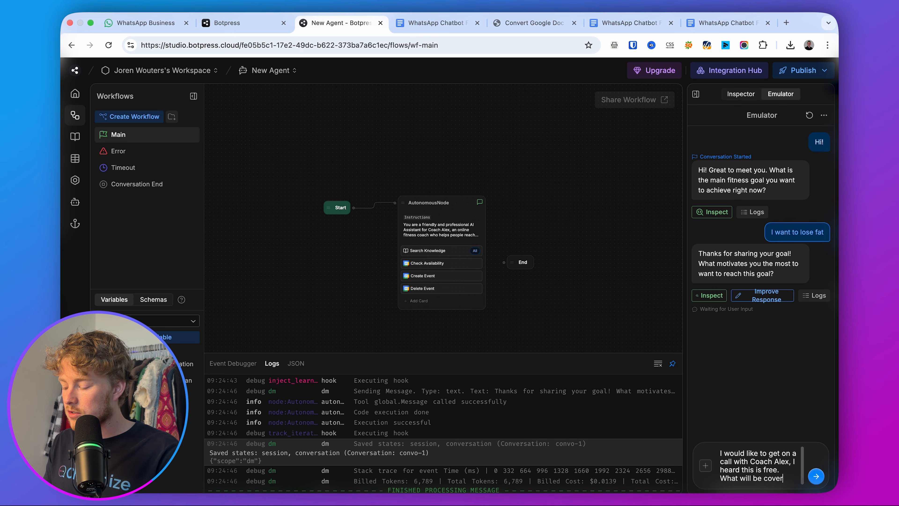
type("ed on the call")
type("?")
key("Return")
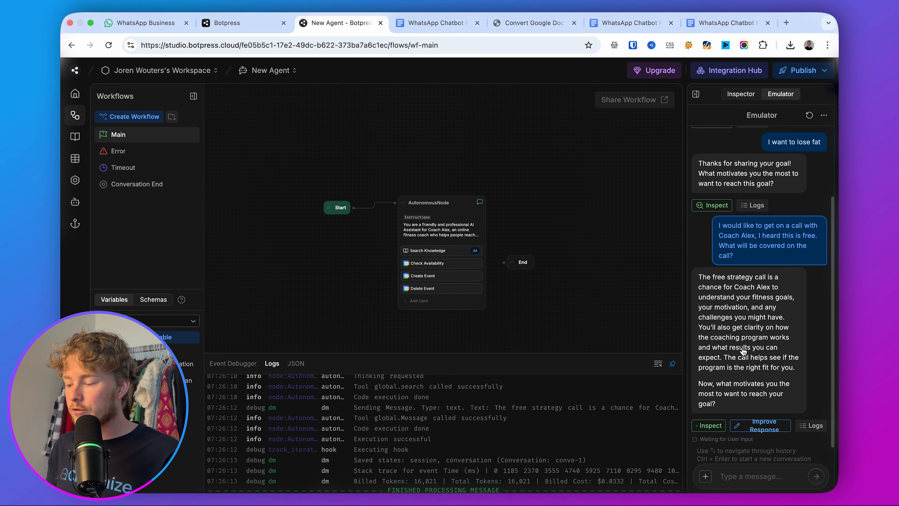
left_click(75, 136)
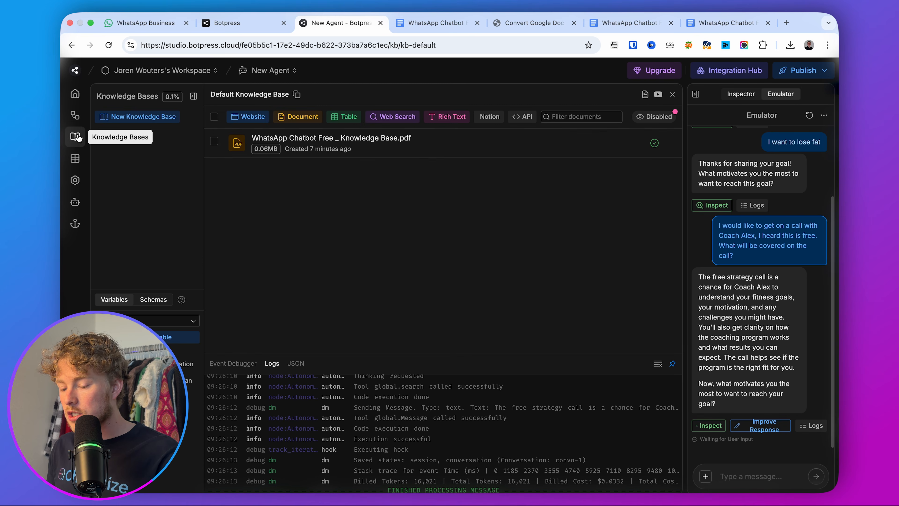
left_click(75, 115)
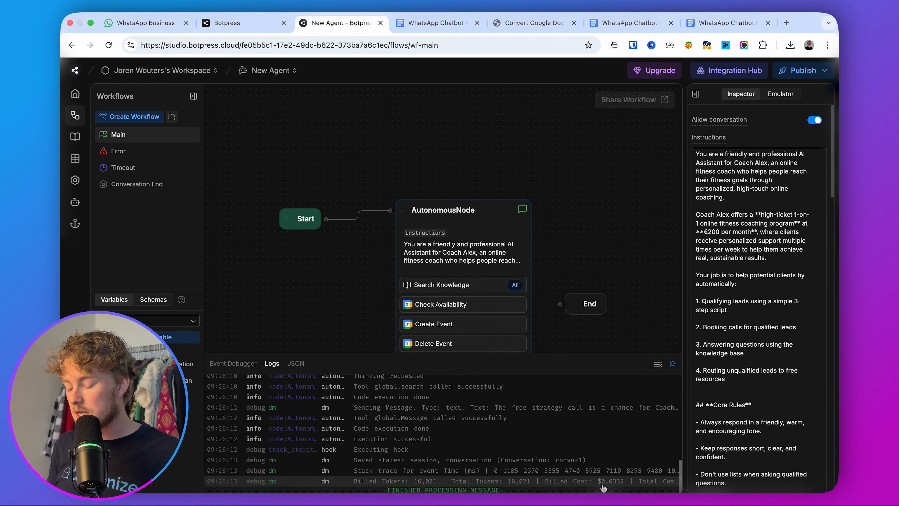
Publish the agent's latest changes from the Publish dropdown.
scroll(603, 485, "up", 3)
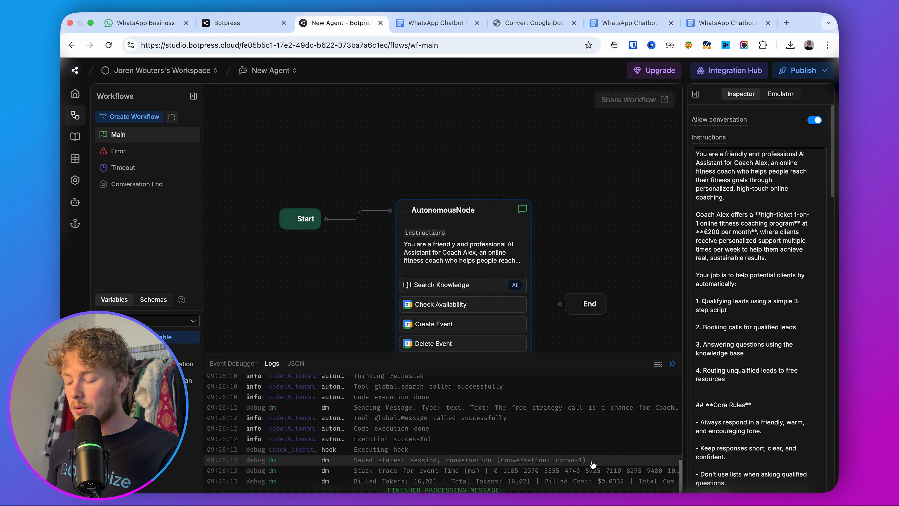
scroll(593, 465, "down", 3)
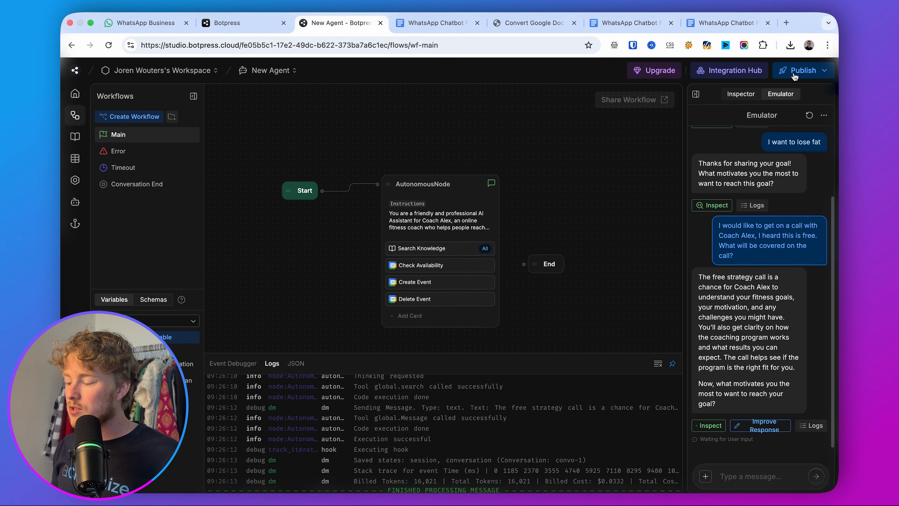
left_click(794, 74)
left_click(749, 131)
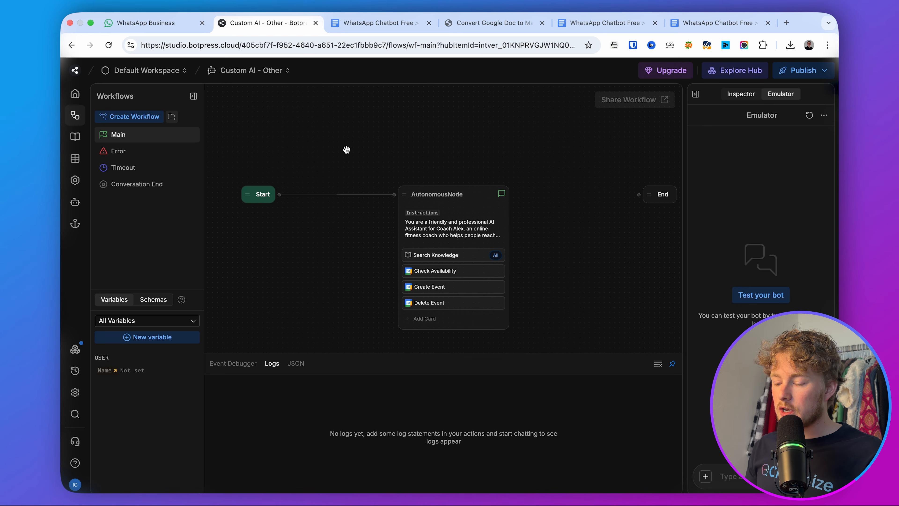
Find WhatsApp among the Hub integrations and start its OAuth authorization via Facebook.
left_click(75, 351)
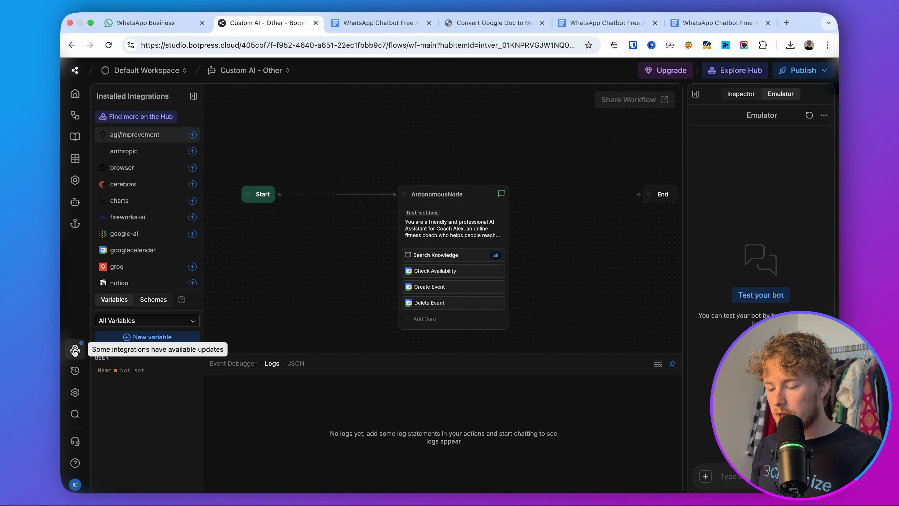
left_click(162, 118)
type("whatsapp")
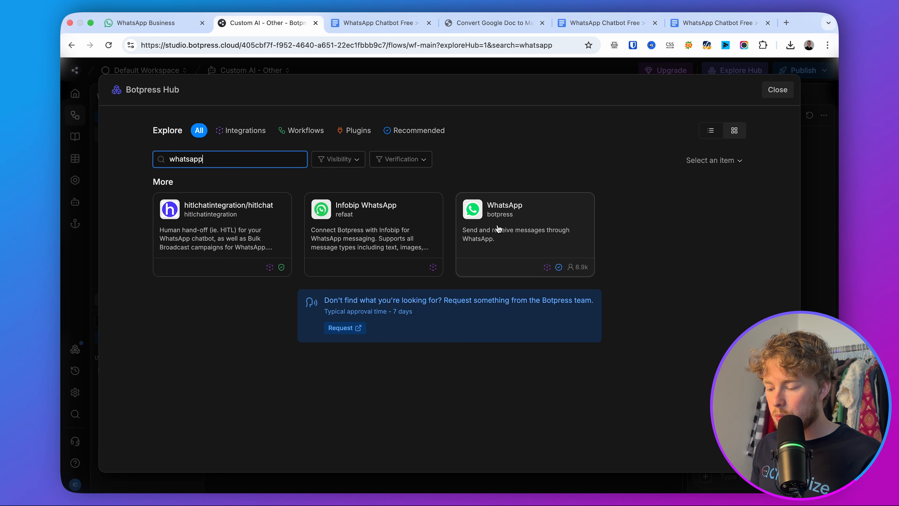
left_click(509, 212)
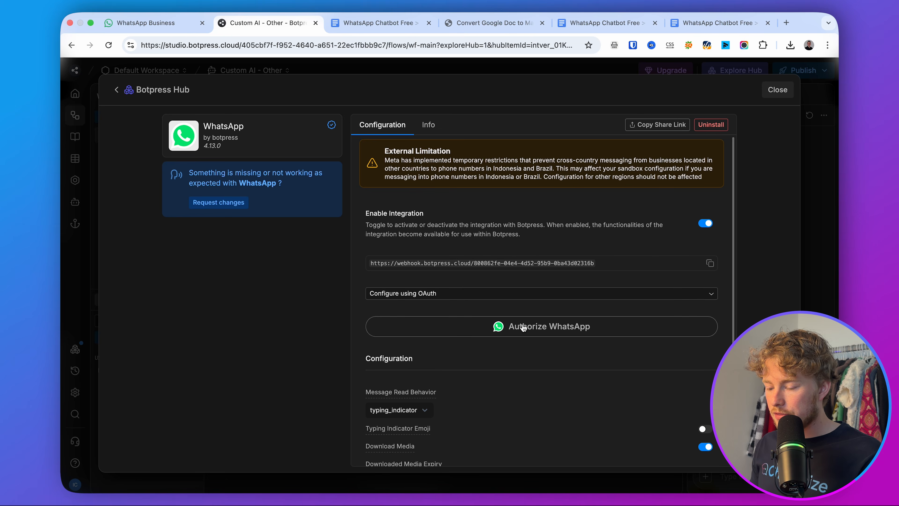
left_click(523, 328)
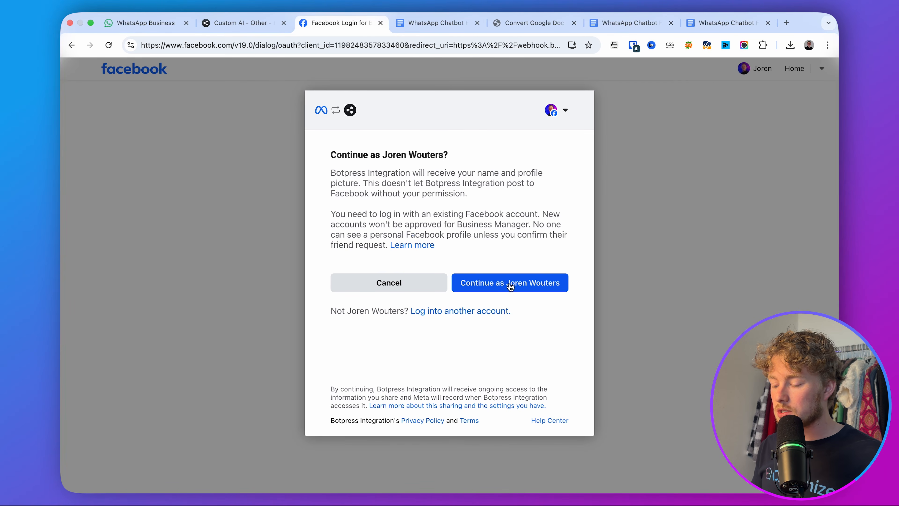
Continue as the current Facebook user, keep chatimize as the business portfolio, and proceed.
left_click(501, 286)
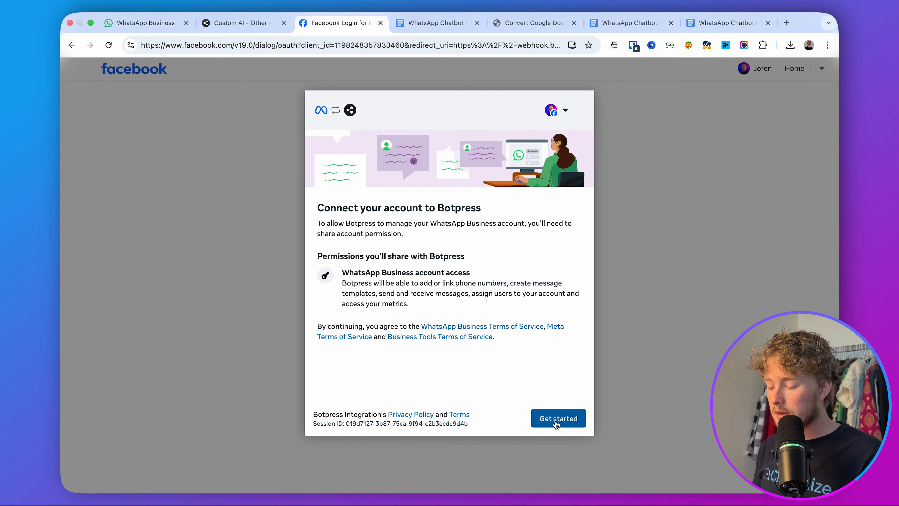
left_click(557, 422)
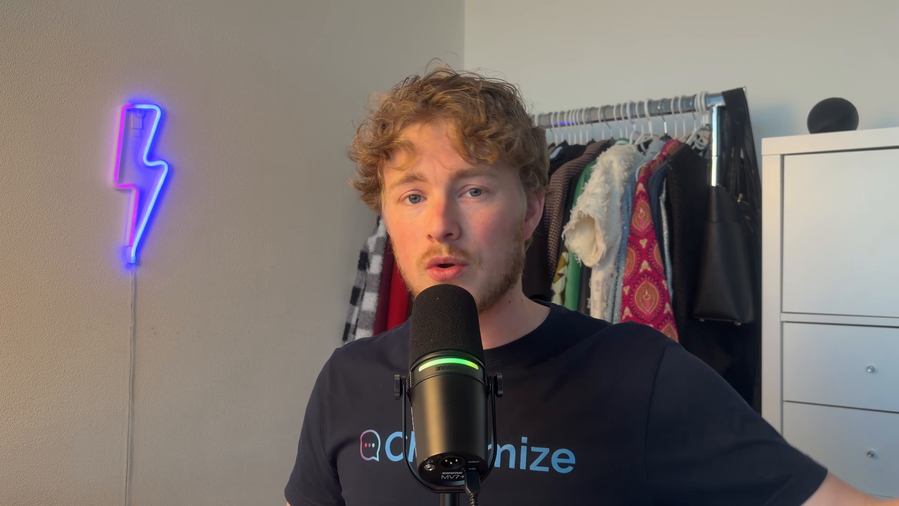
left_click(445, 217)
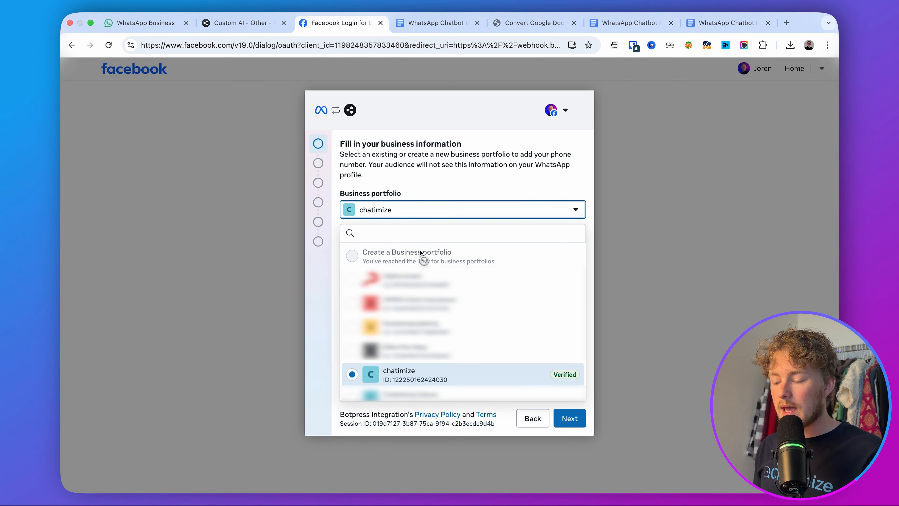
left_click(451, 193)
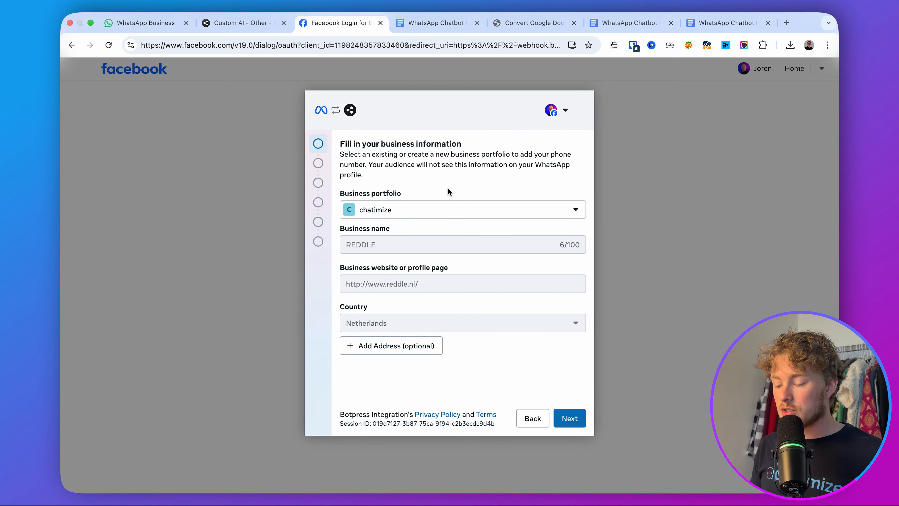
left_click_drag(342, 230, 508, 382)
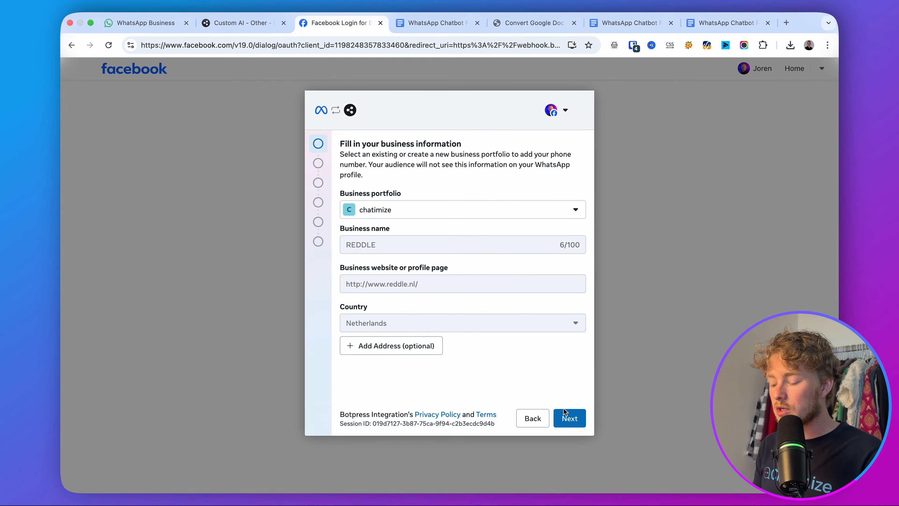
left_click(573, 419)
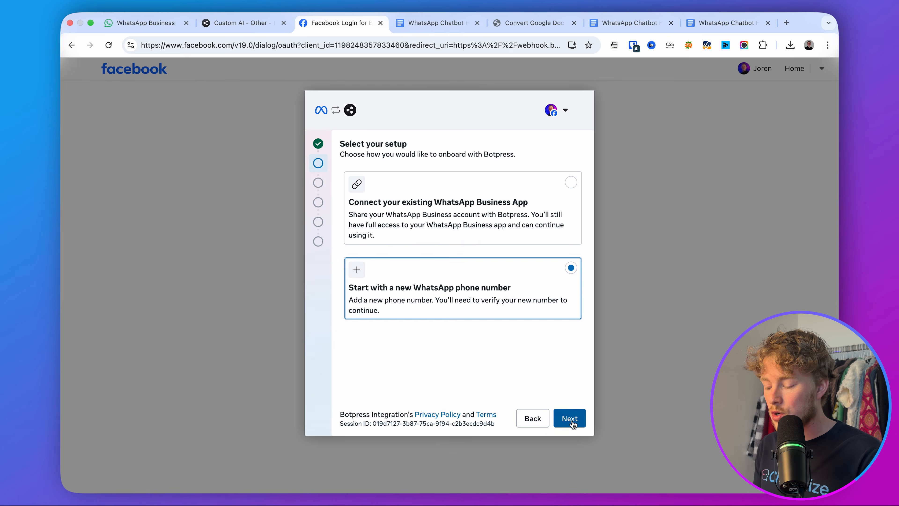
Try creating a new WhatsApp Business account, then go back to account selection.
left_click(572, 421)
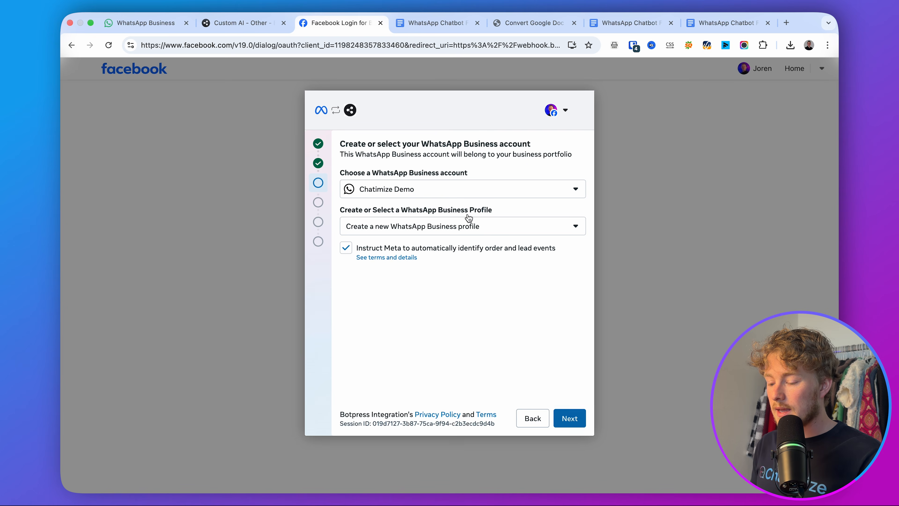
left_click(458, 196)
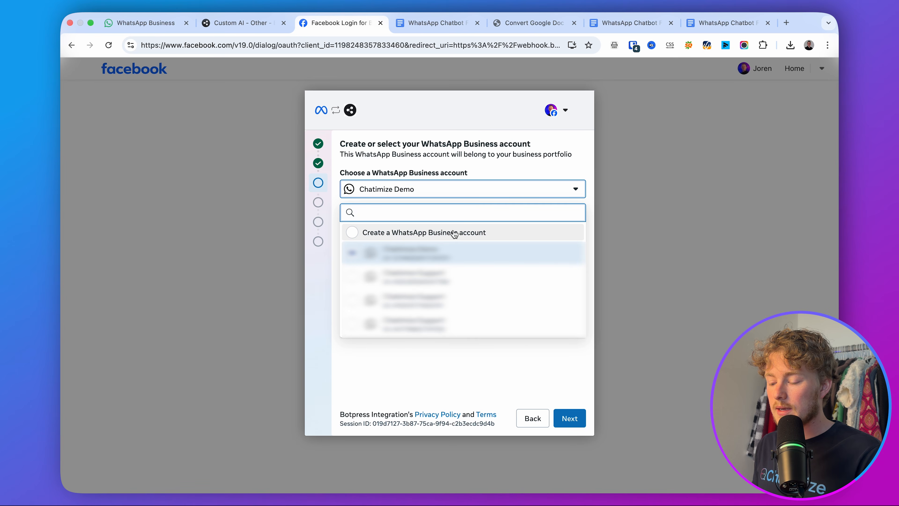
left_click(454, 233)
left_click(444, 224)
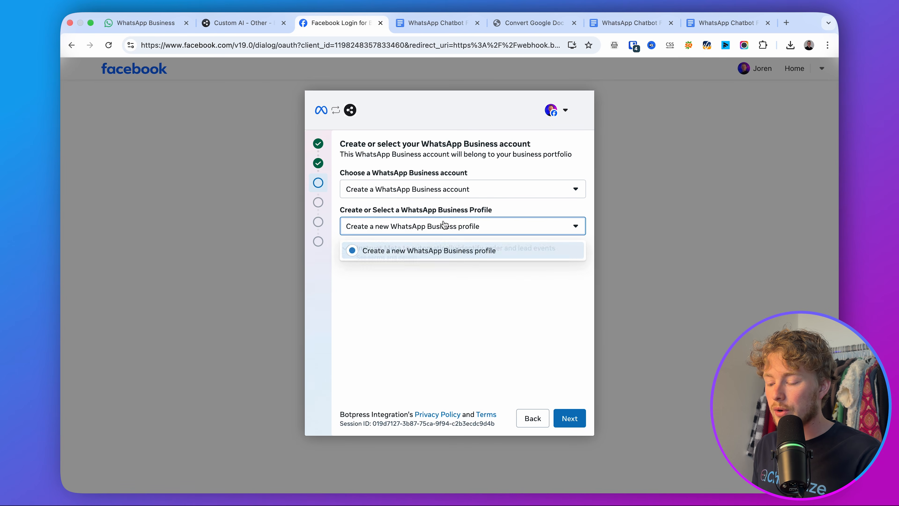
left_click(570, 419)
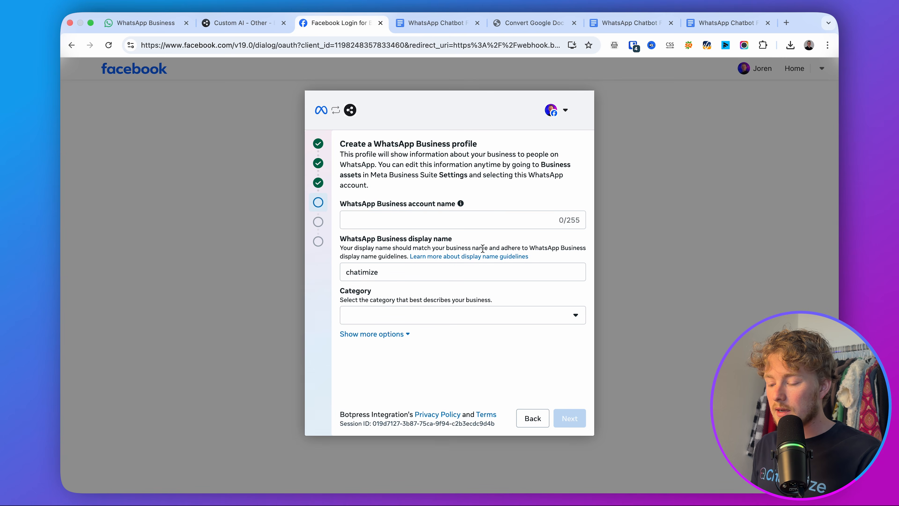
left_click_drag(401, 213, 352, 201)
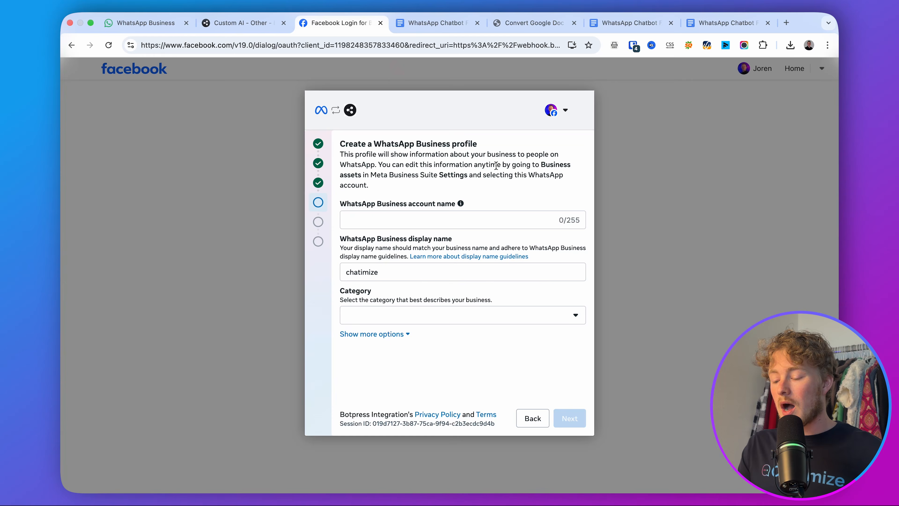
left_click(313, 191)
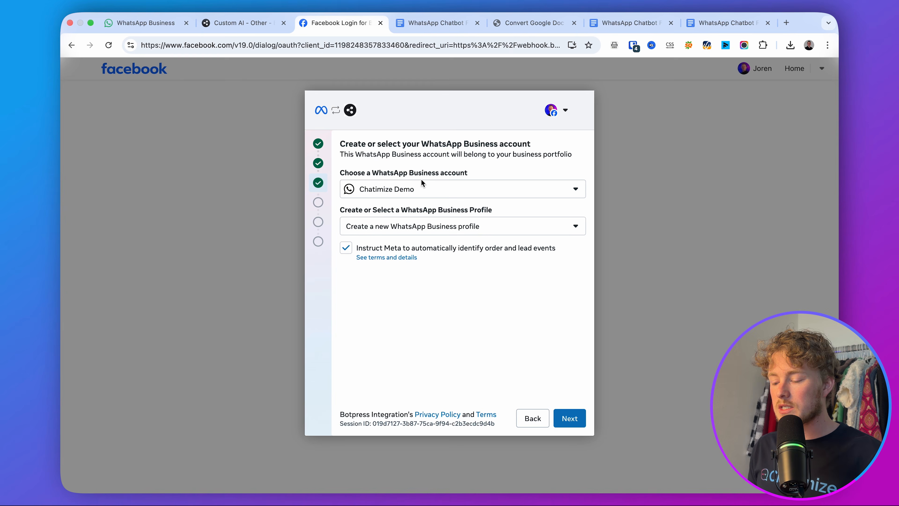
Select the existing Chatimize Demo account and profile, confirm Botpress's access, and finish.
left_click(422, 188)
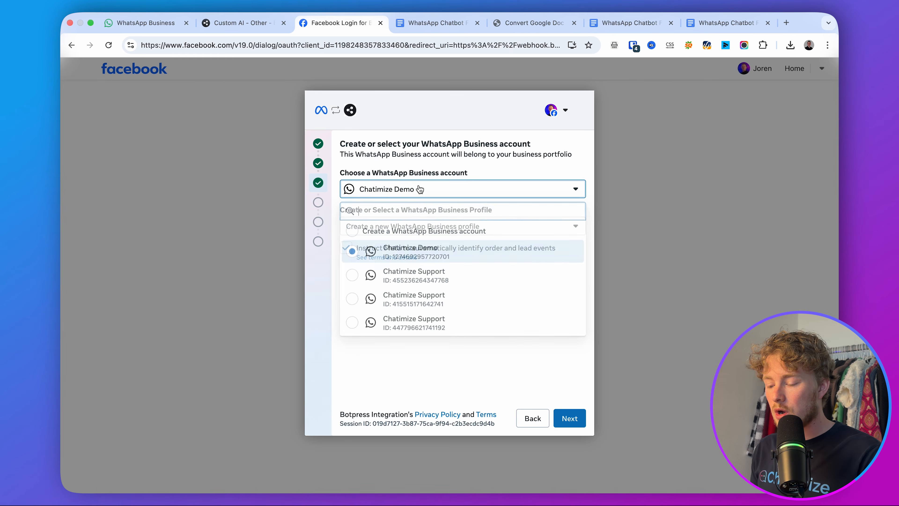
left_click(430, 251)
left_click(460, 226)
left_click(407, 270)
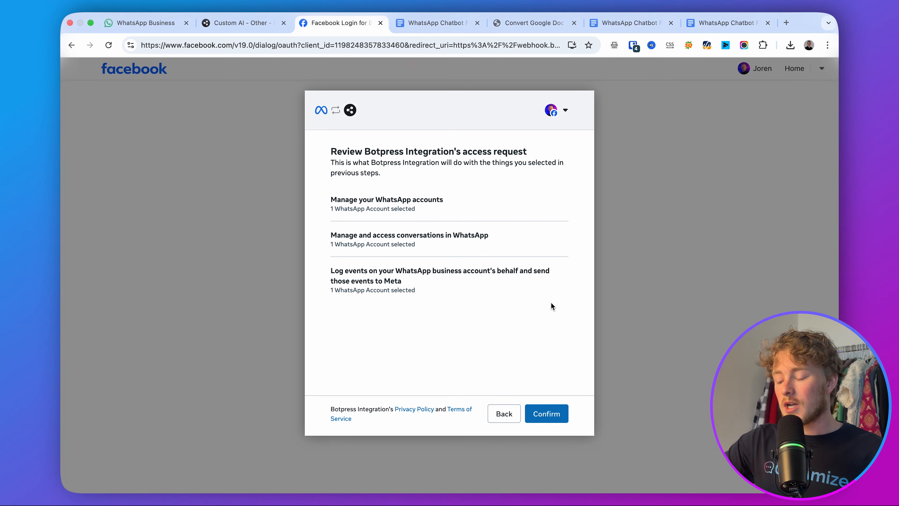
left_click(547, 414)
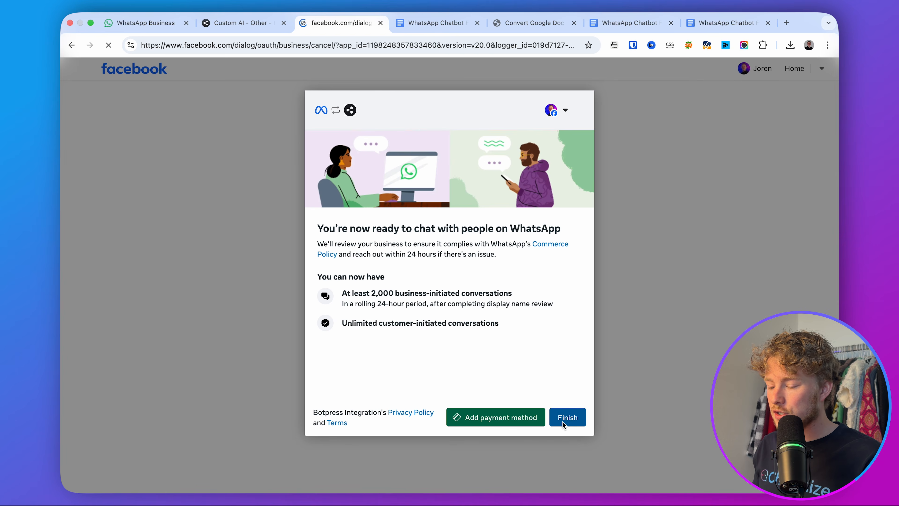
left_click(562, 419)
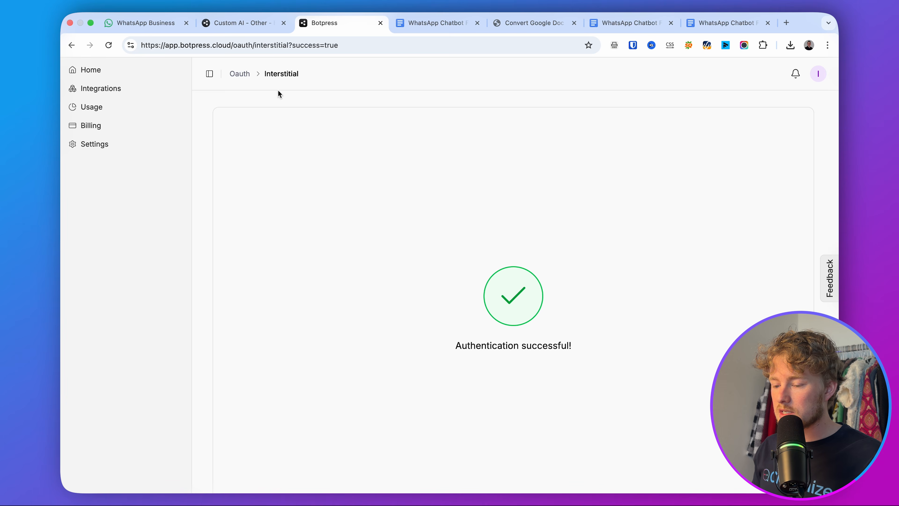
Confirm the WhatsApp integration reads authorized, then switch to the Chatimize Demo chat in WhatsApp Web.
left_click(235, 24)
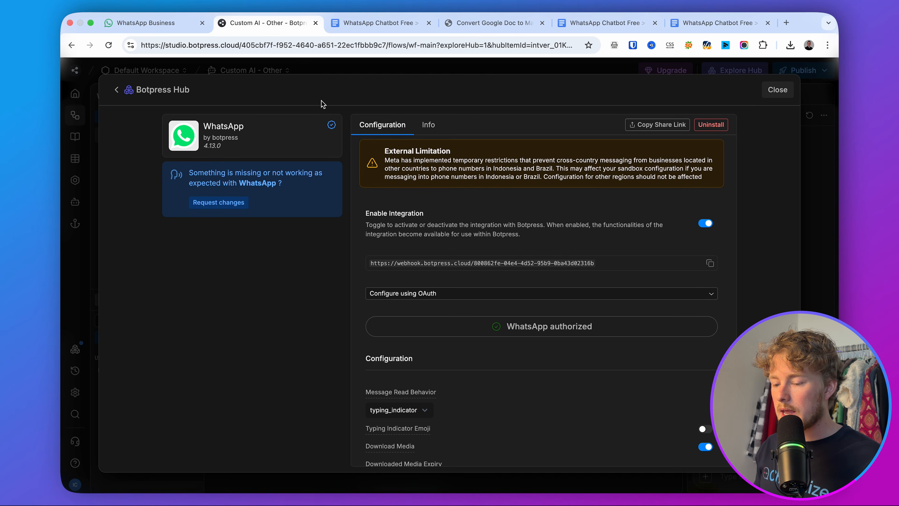
left_click(162, 24)
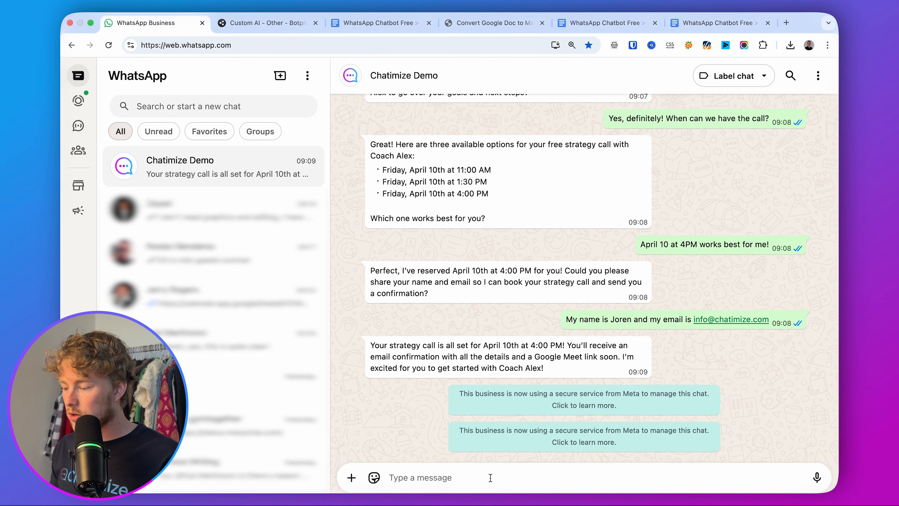
Send //state/reset to Chatimize Demo and confirm the 'SUCCESS: State Reset' reply.
key("Return")
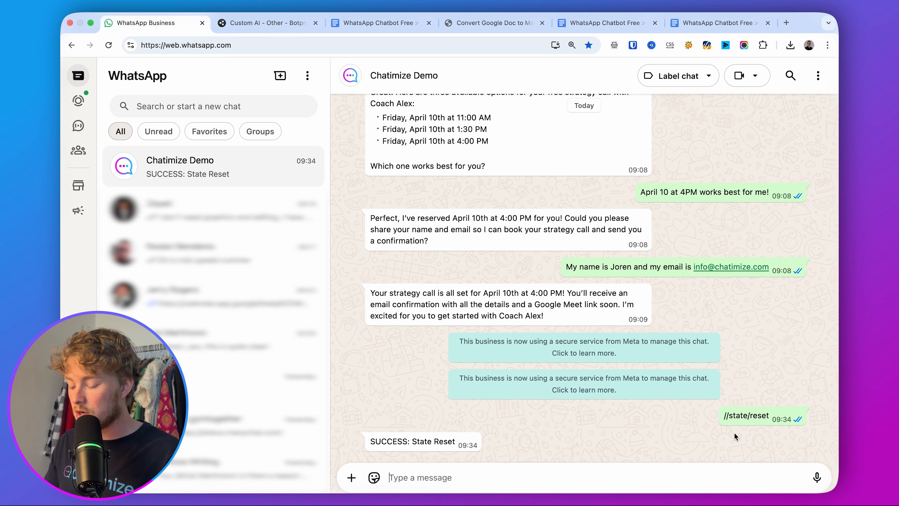
scroll(703, 311, "up", 15)
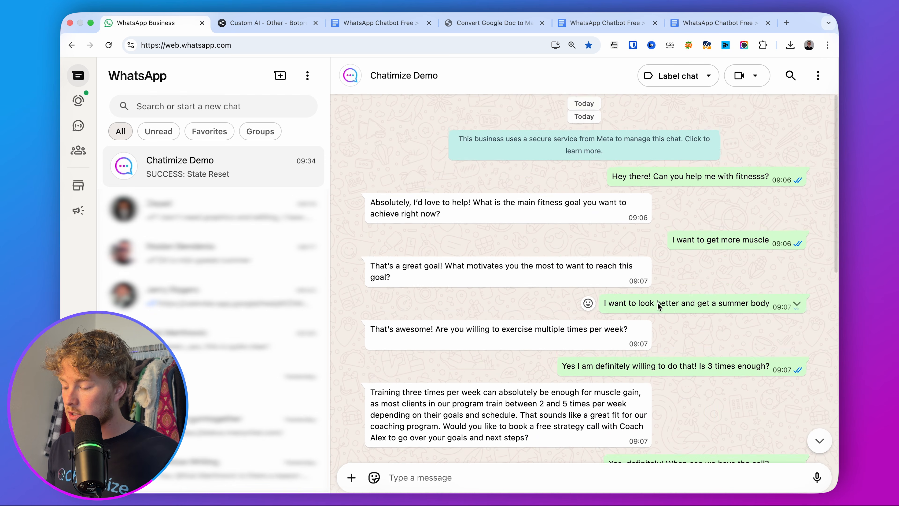
scroll(686, 161, "down", 15)
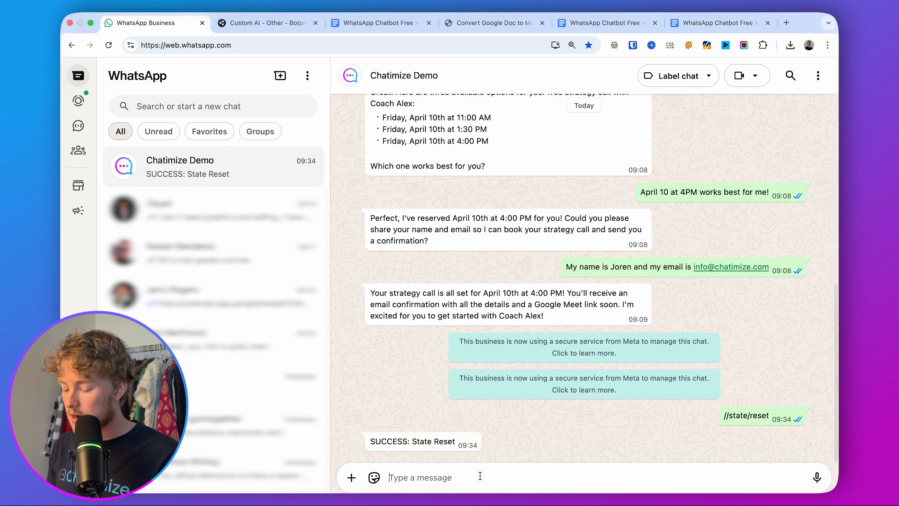
Resend 'Hey there! Can you help me with fitnesss?' to the bot.
left_click(480, 477)
type("Hey there! Can you help me with fitnesss?")
key("Return")
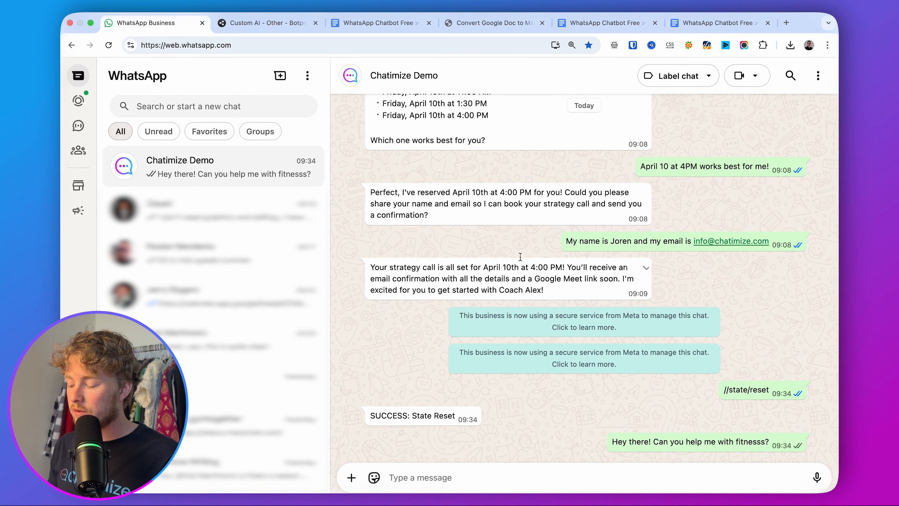